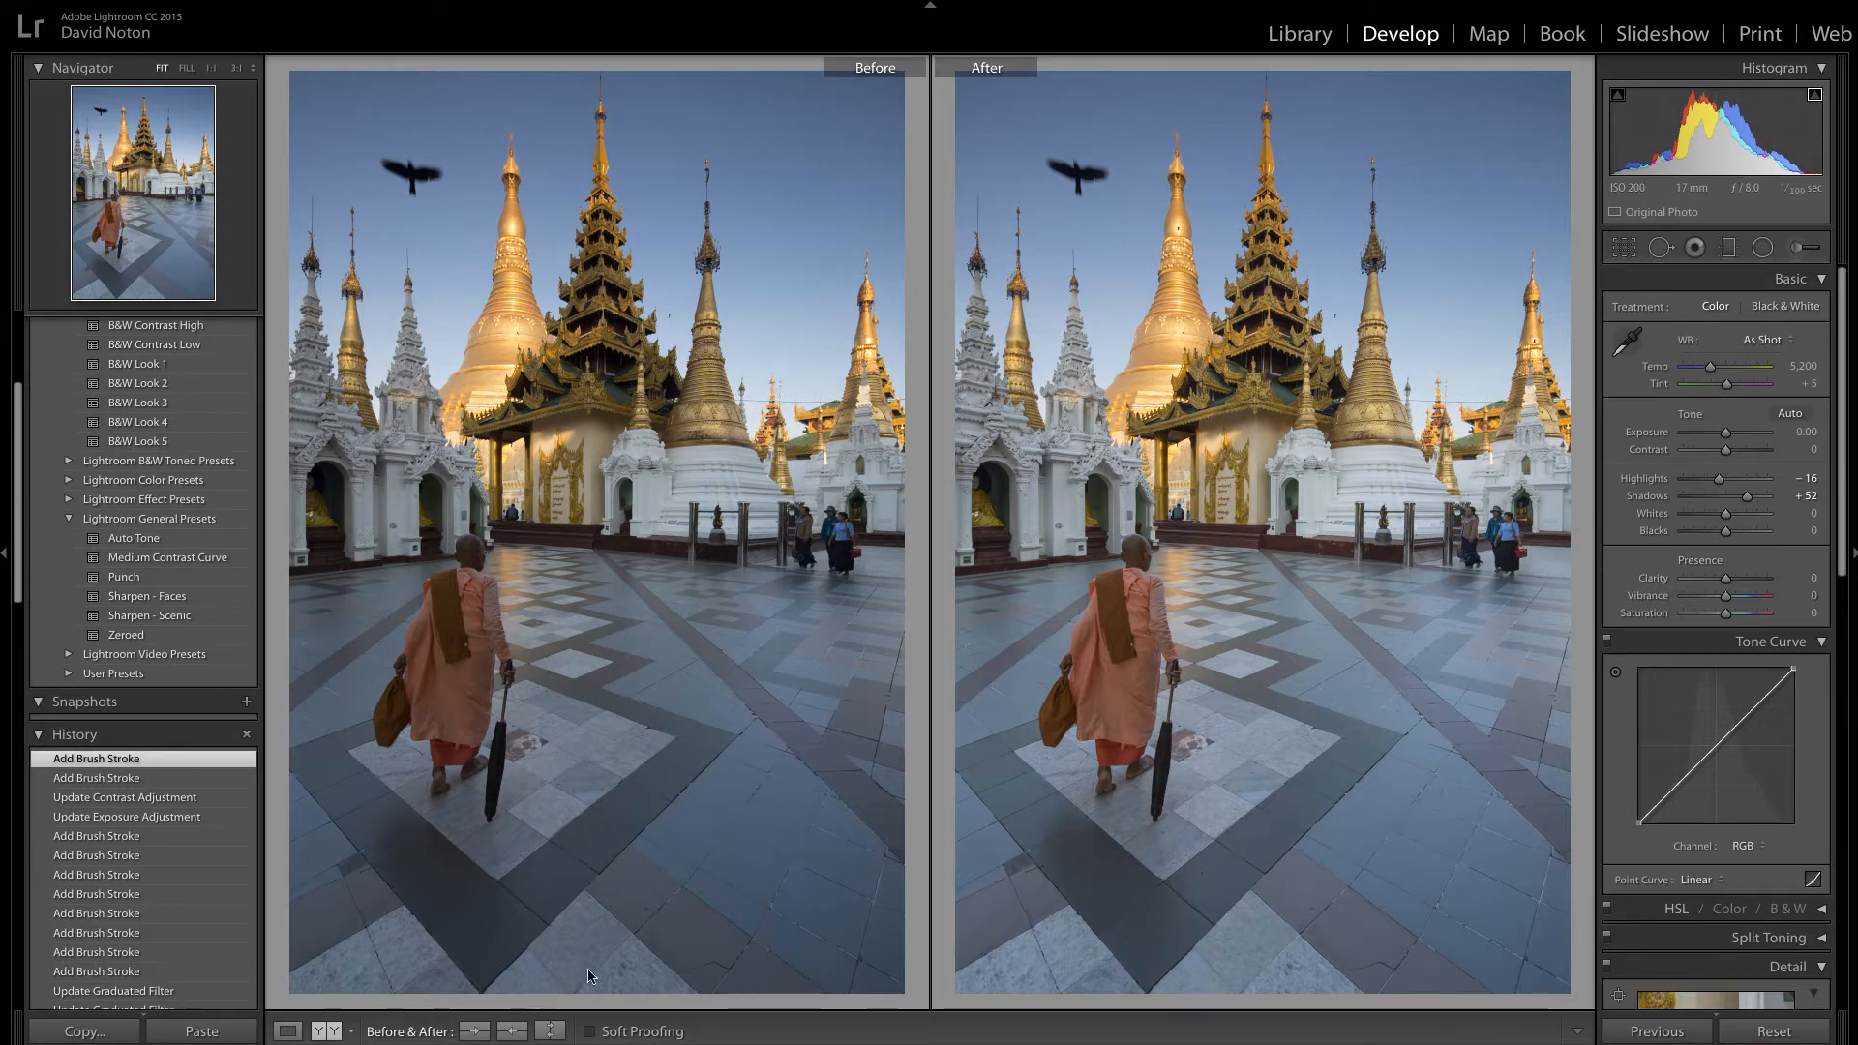
Step: Show the single photo and prepare a new Adjustment Brush with Auto Mask, size 11 and the selected mask overlay displayed
click(288, 1031)
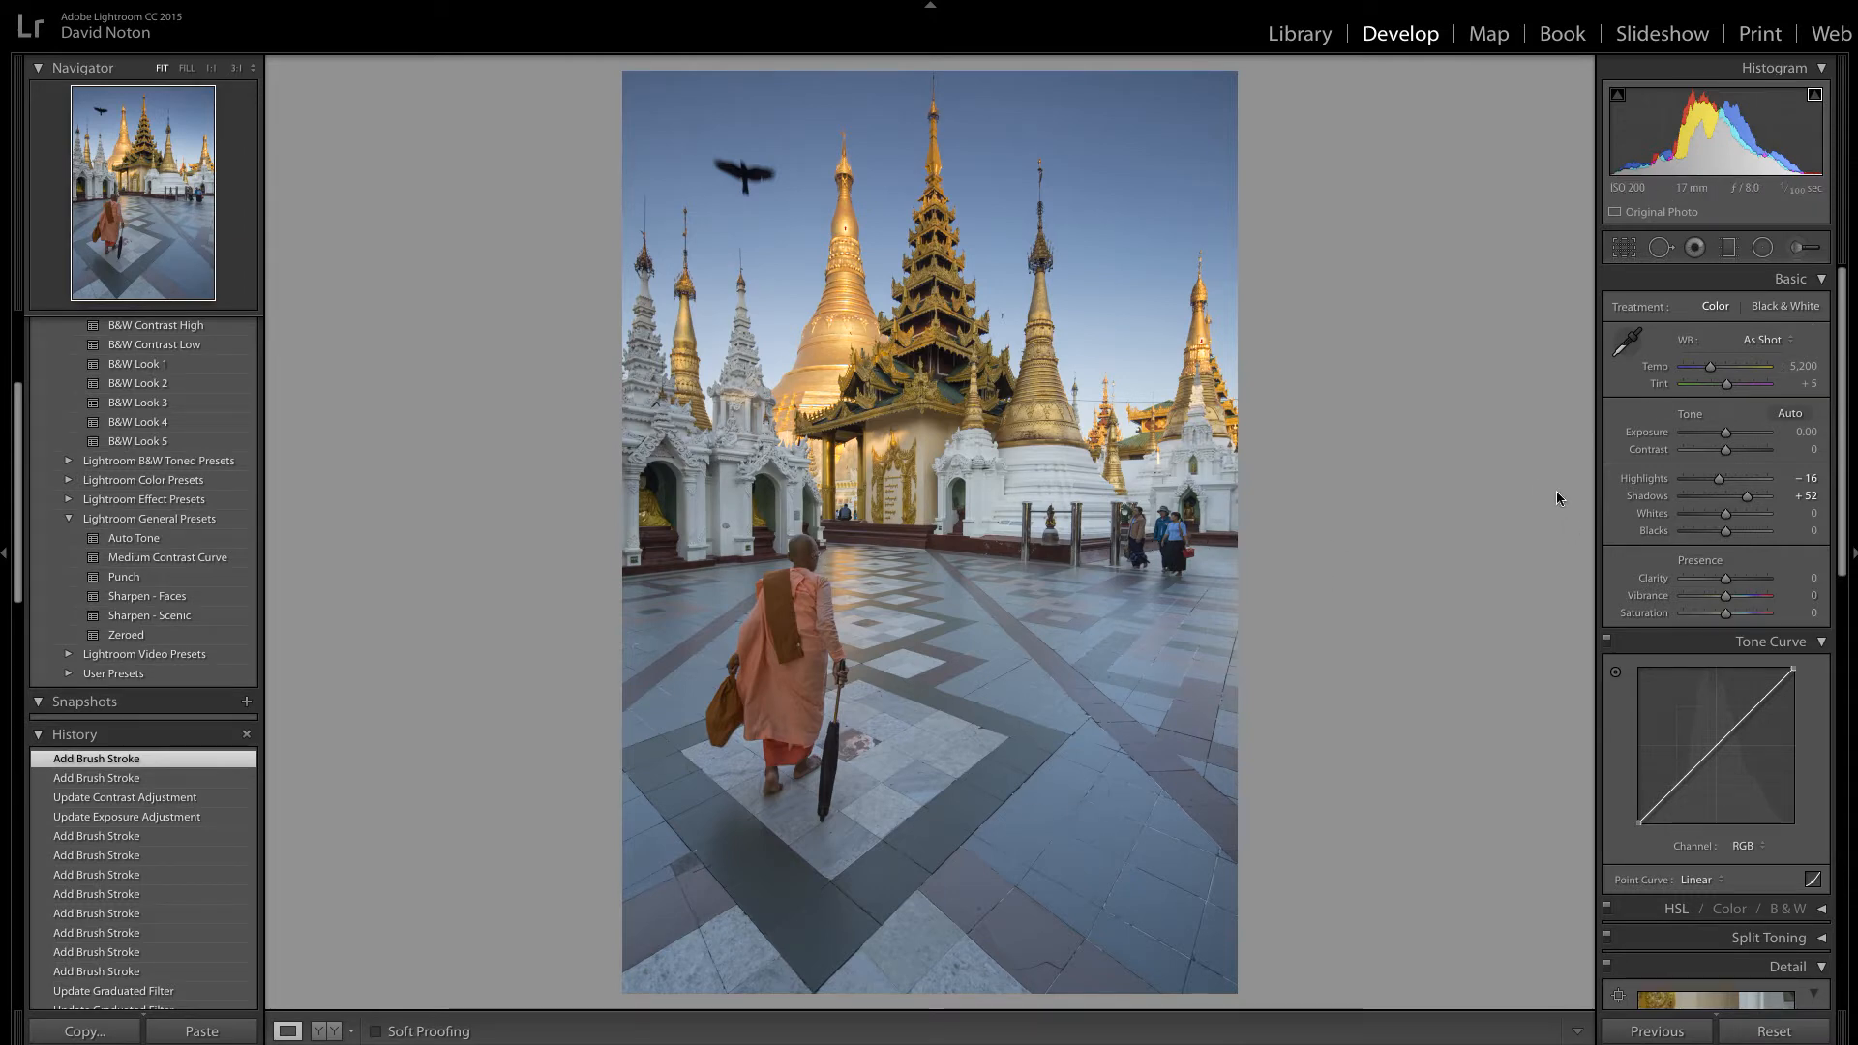
click(1801, 252)
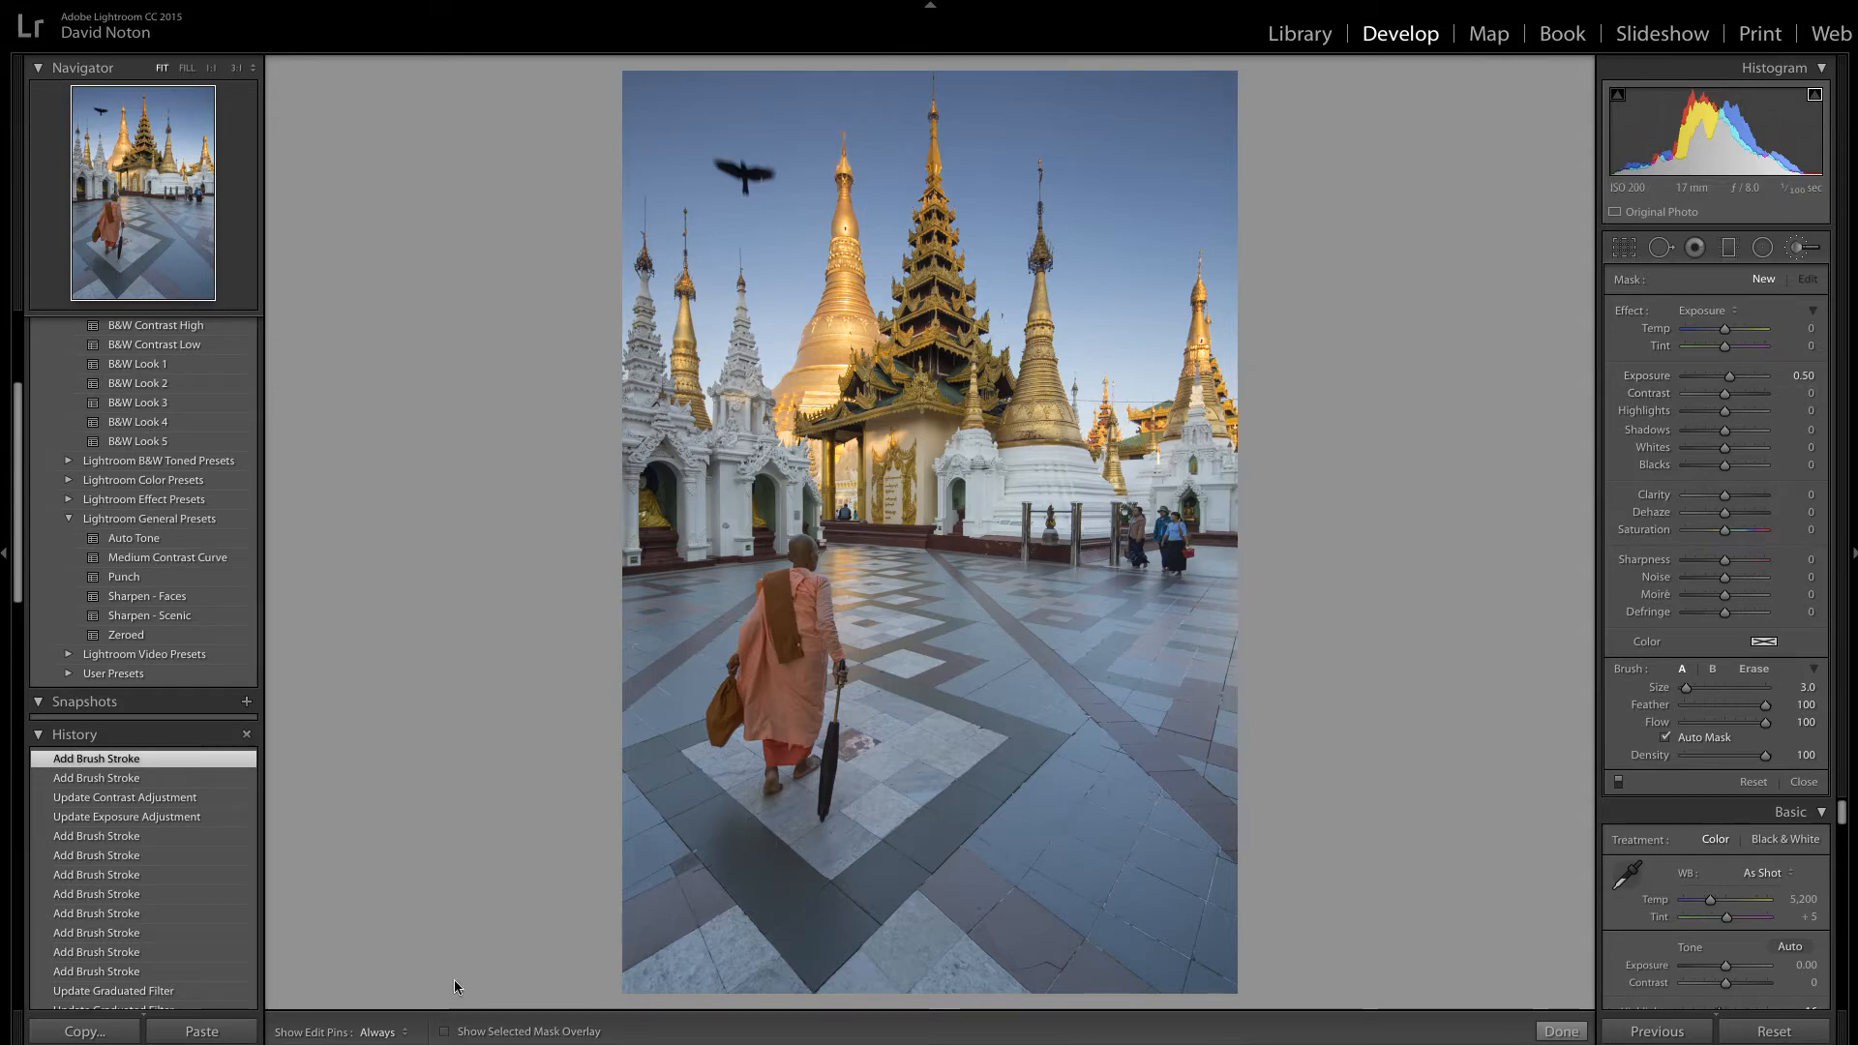
click(445, 1033)
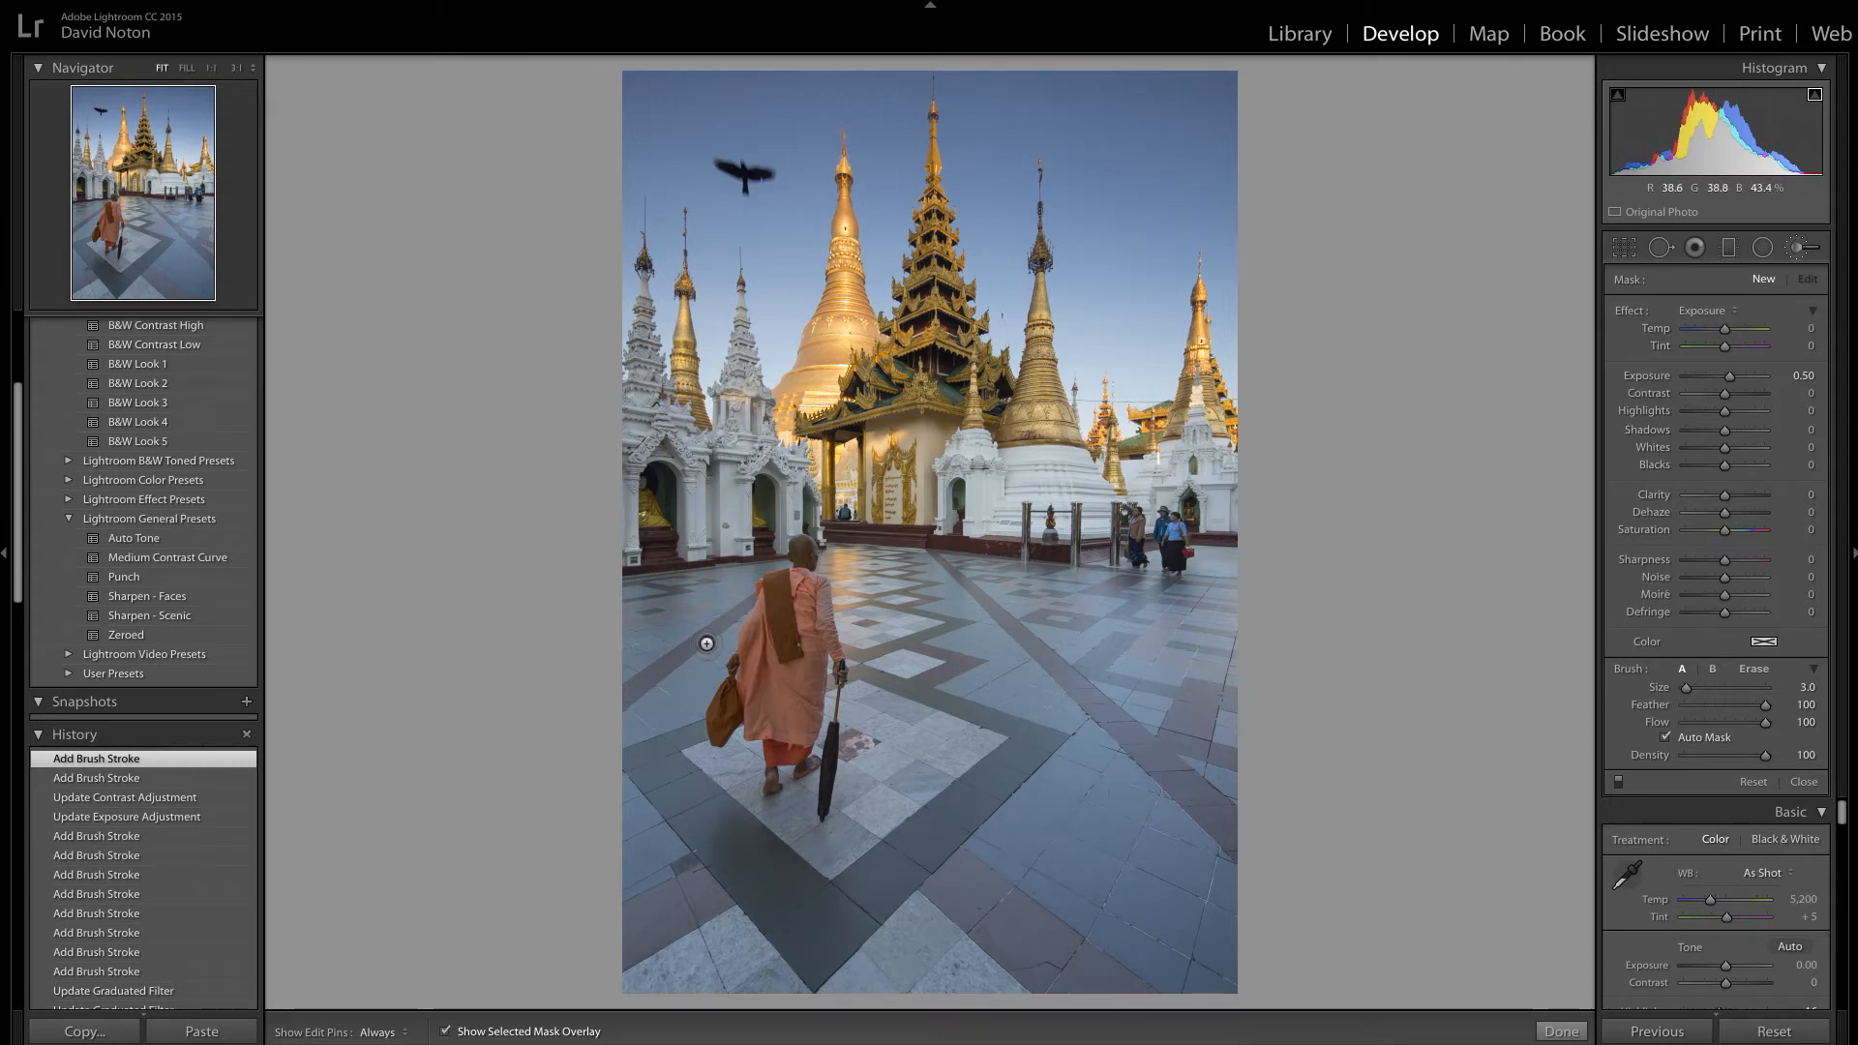
scroll(707, 639, up, 5)
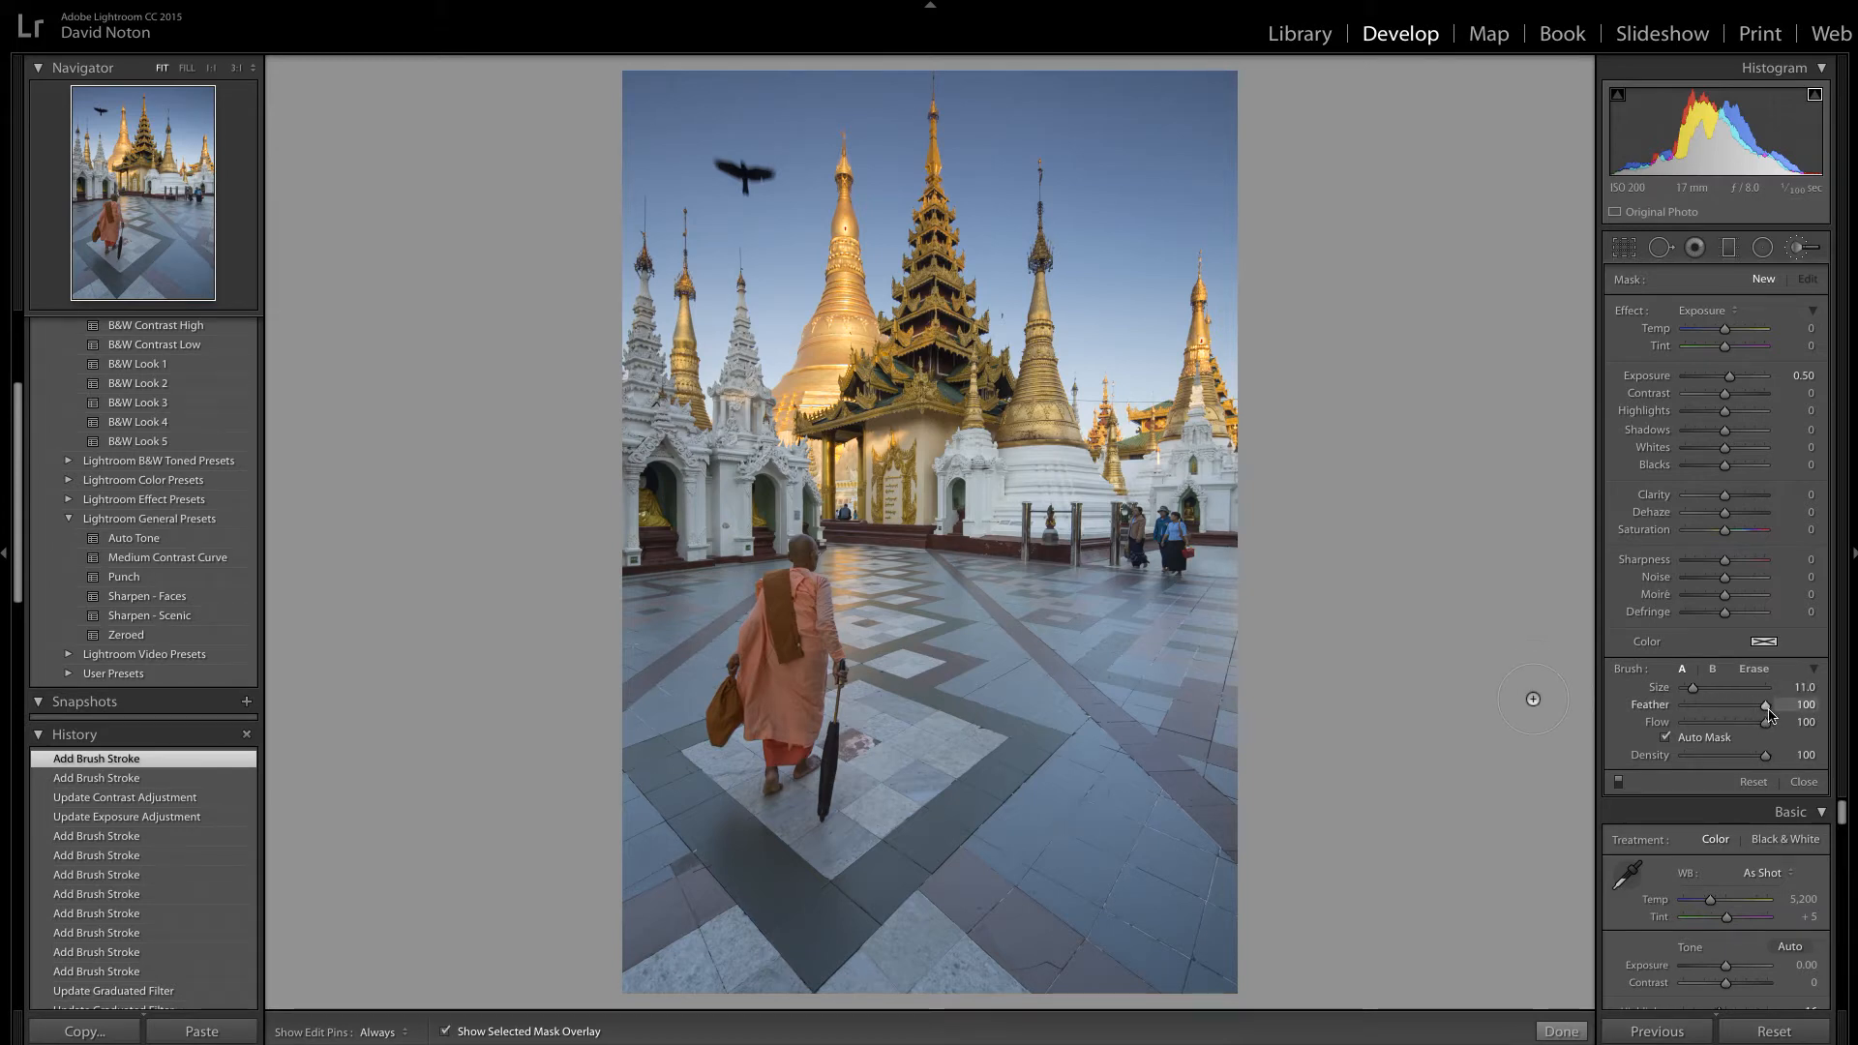
click(1666, 738)
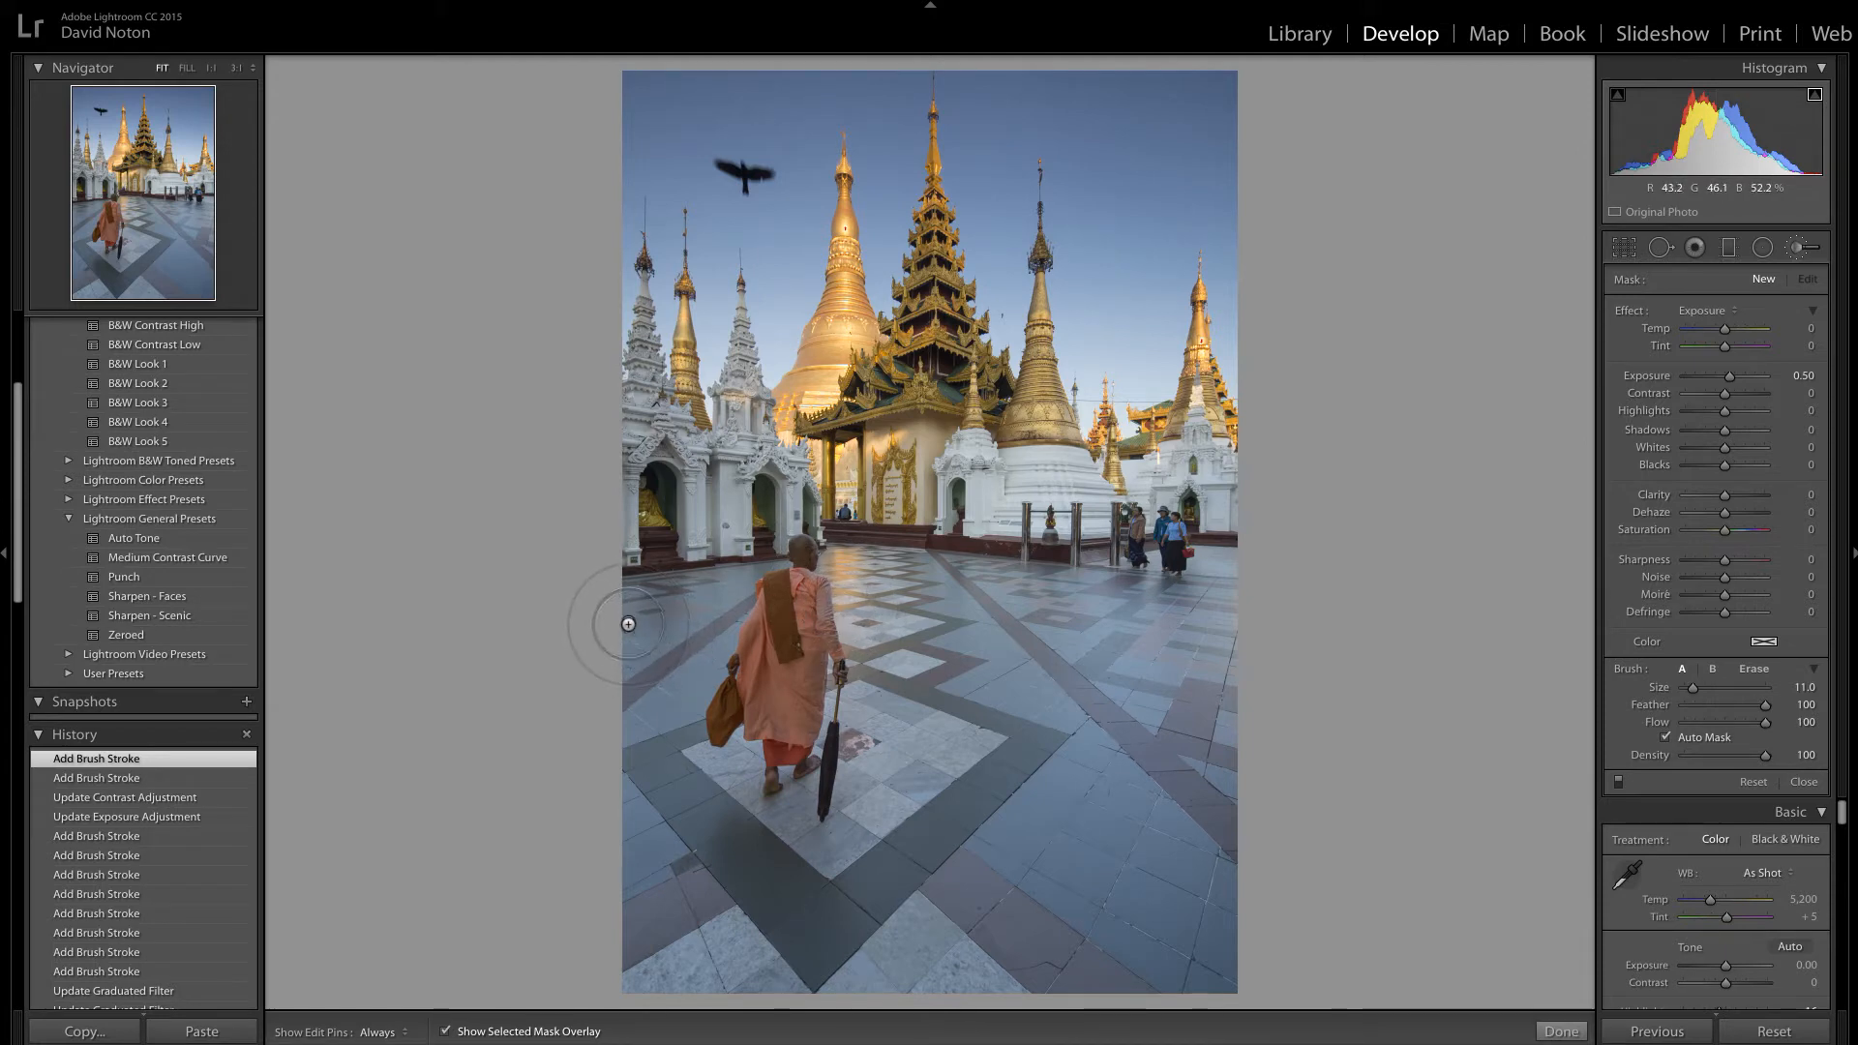
Step: Paint the brush mask over the paved floor and the robed figure, enlarging the brush to size 21 for the wider areas
mouse_move(619, 619)
mouse_down()
mouse_move(828, 581)
mouse_move(1153, 612)
mouse_move(1249, 601)
mouse_move(1219, 587)
mouse_move(1123, 605)
mouse_move(1203, 644)
mouse_move(858, 622)
mouse_up()
key(h)
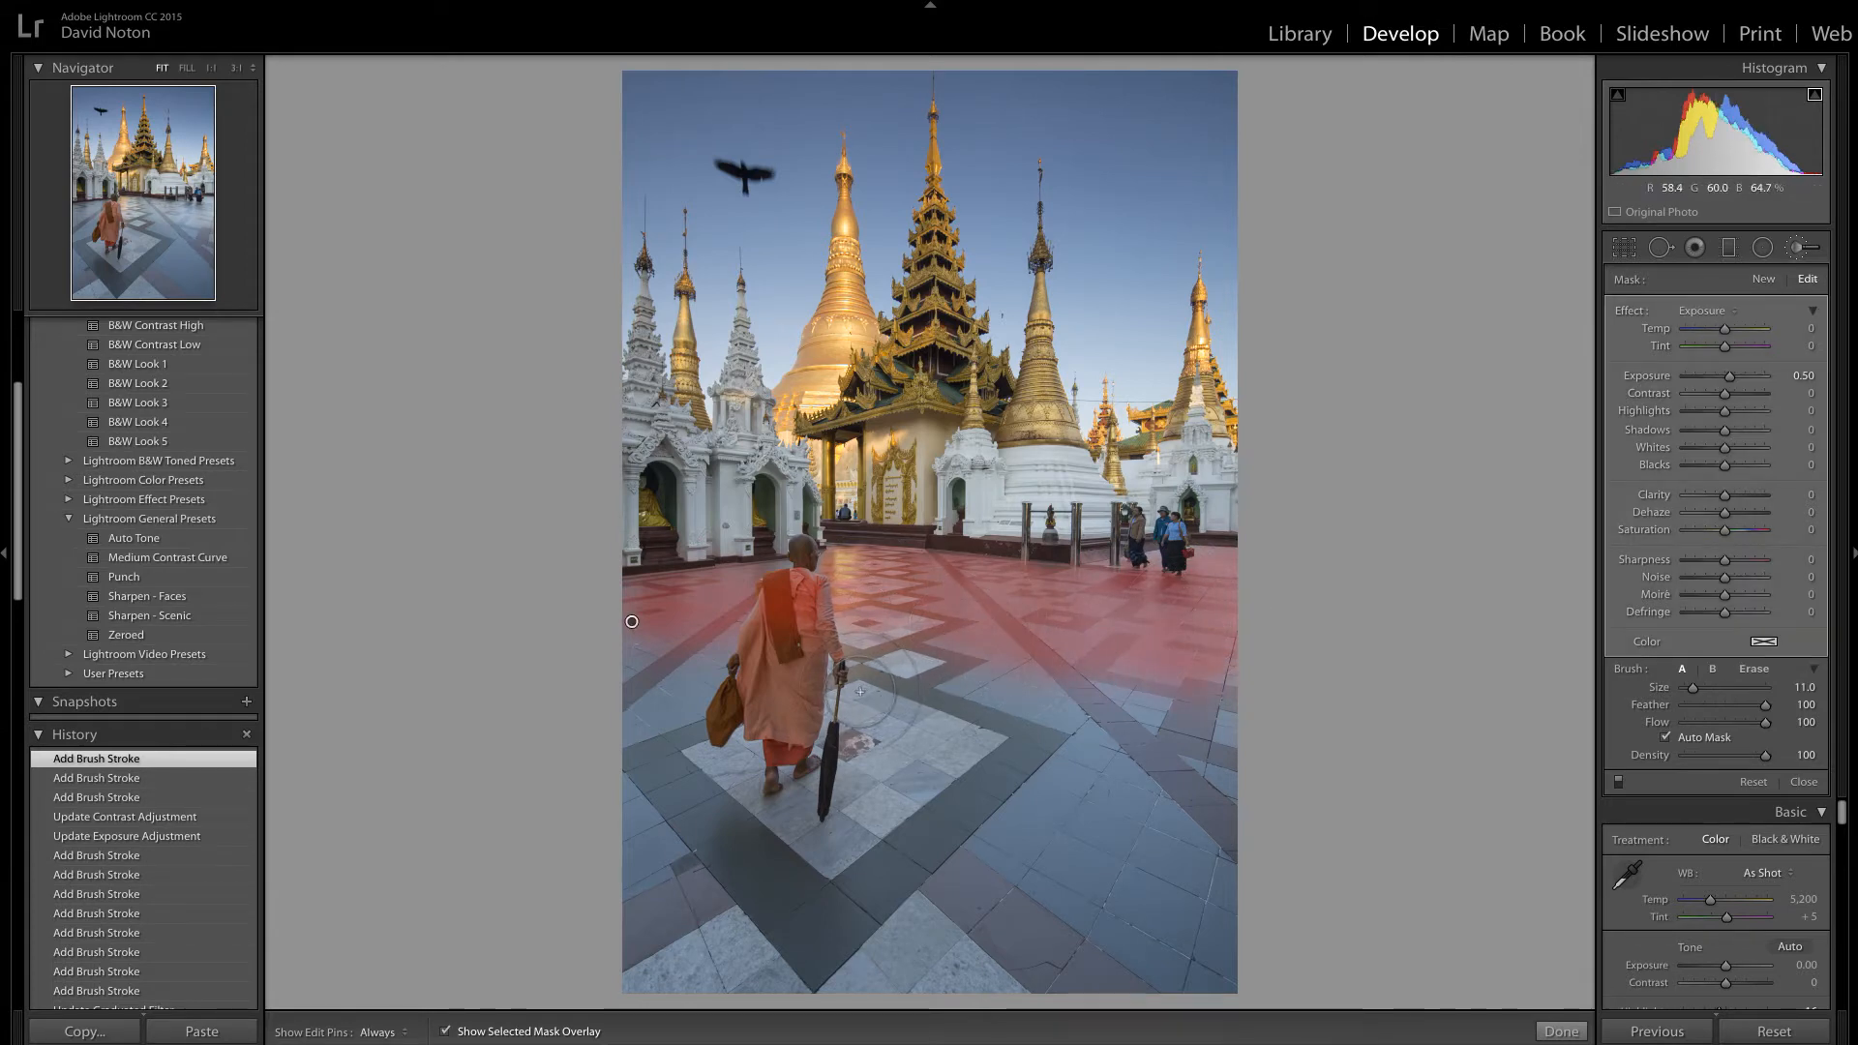
scroll(859, 691, up, 7)
scroll(865, 718, up, 3)
key(h)
drag(696, 703, 1268, 711)
mouse_move(1306, 982)
mouse_down()
mouse_move(919, 987)
mouse_move(679, 965)
mouse_move(539, 891)
mouse_move(552, 803)
mouse_move(1223, 784)
mouse_move(1183, 825)
mouse_up()
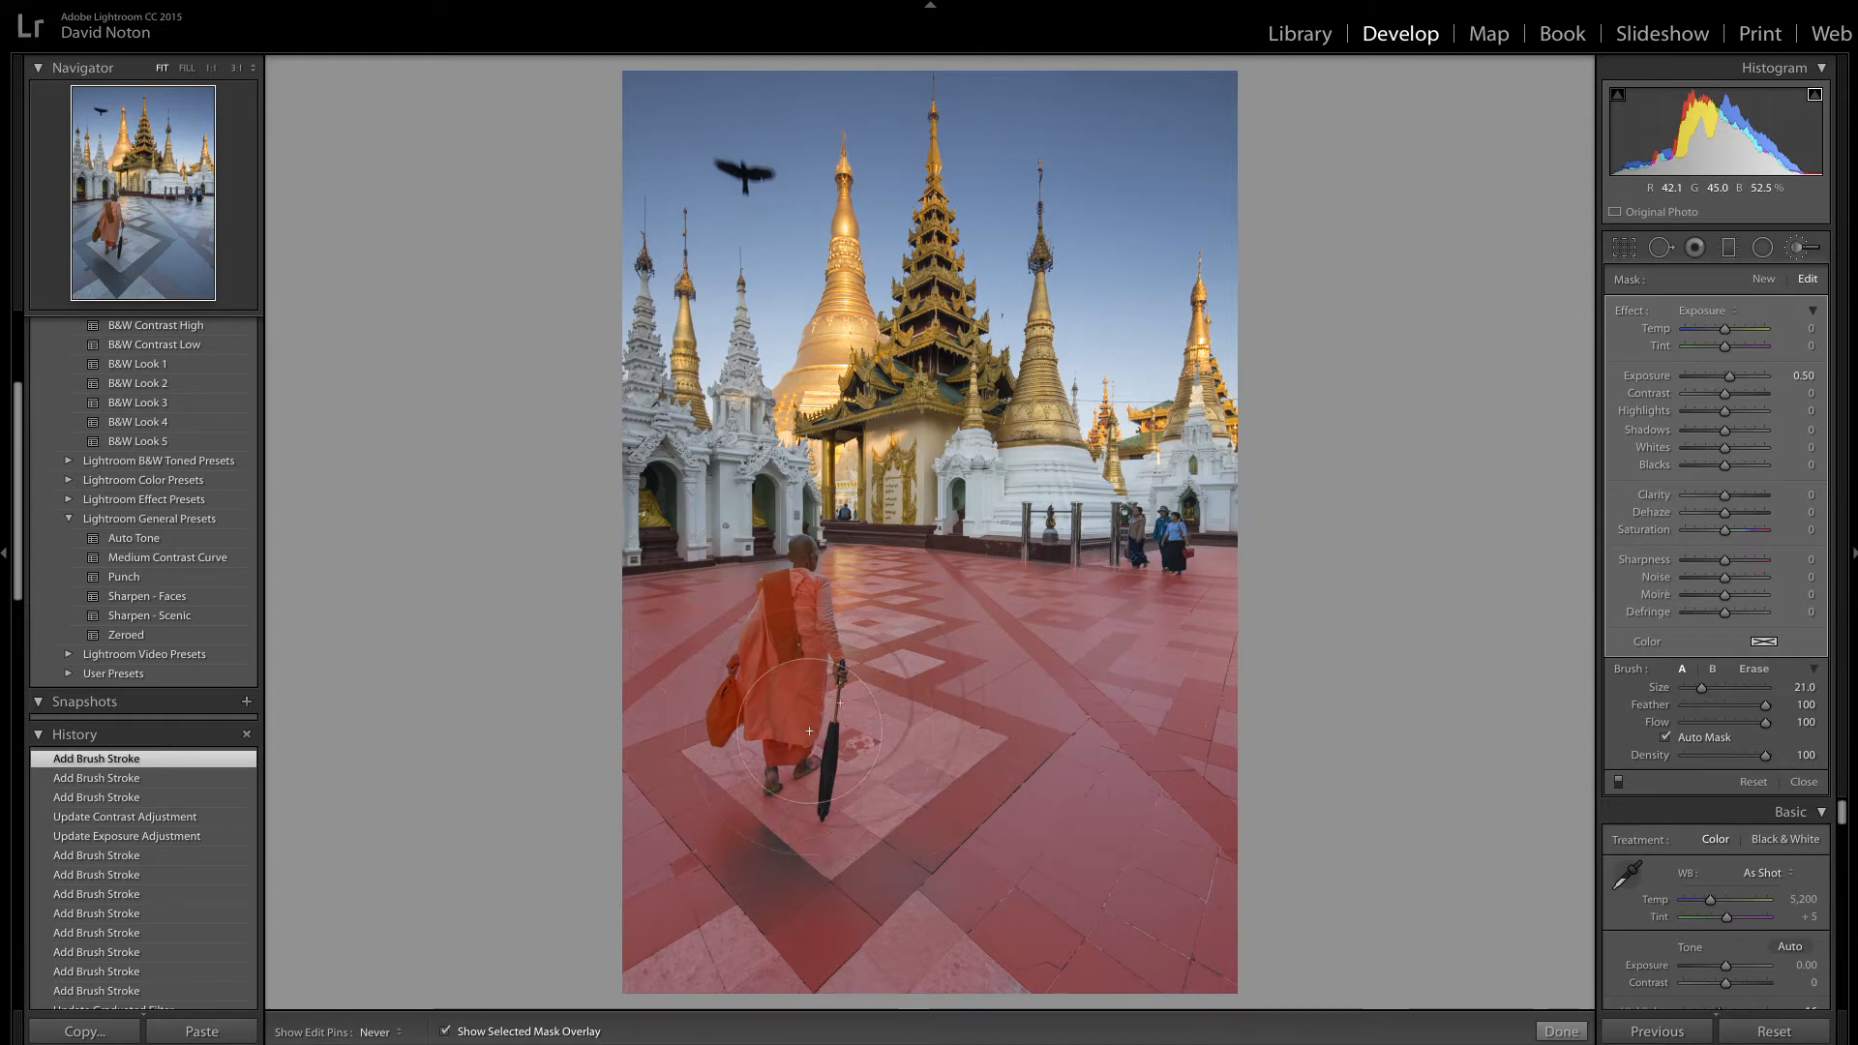
drag(1009, 694, 1002, 698)
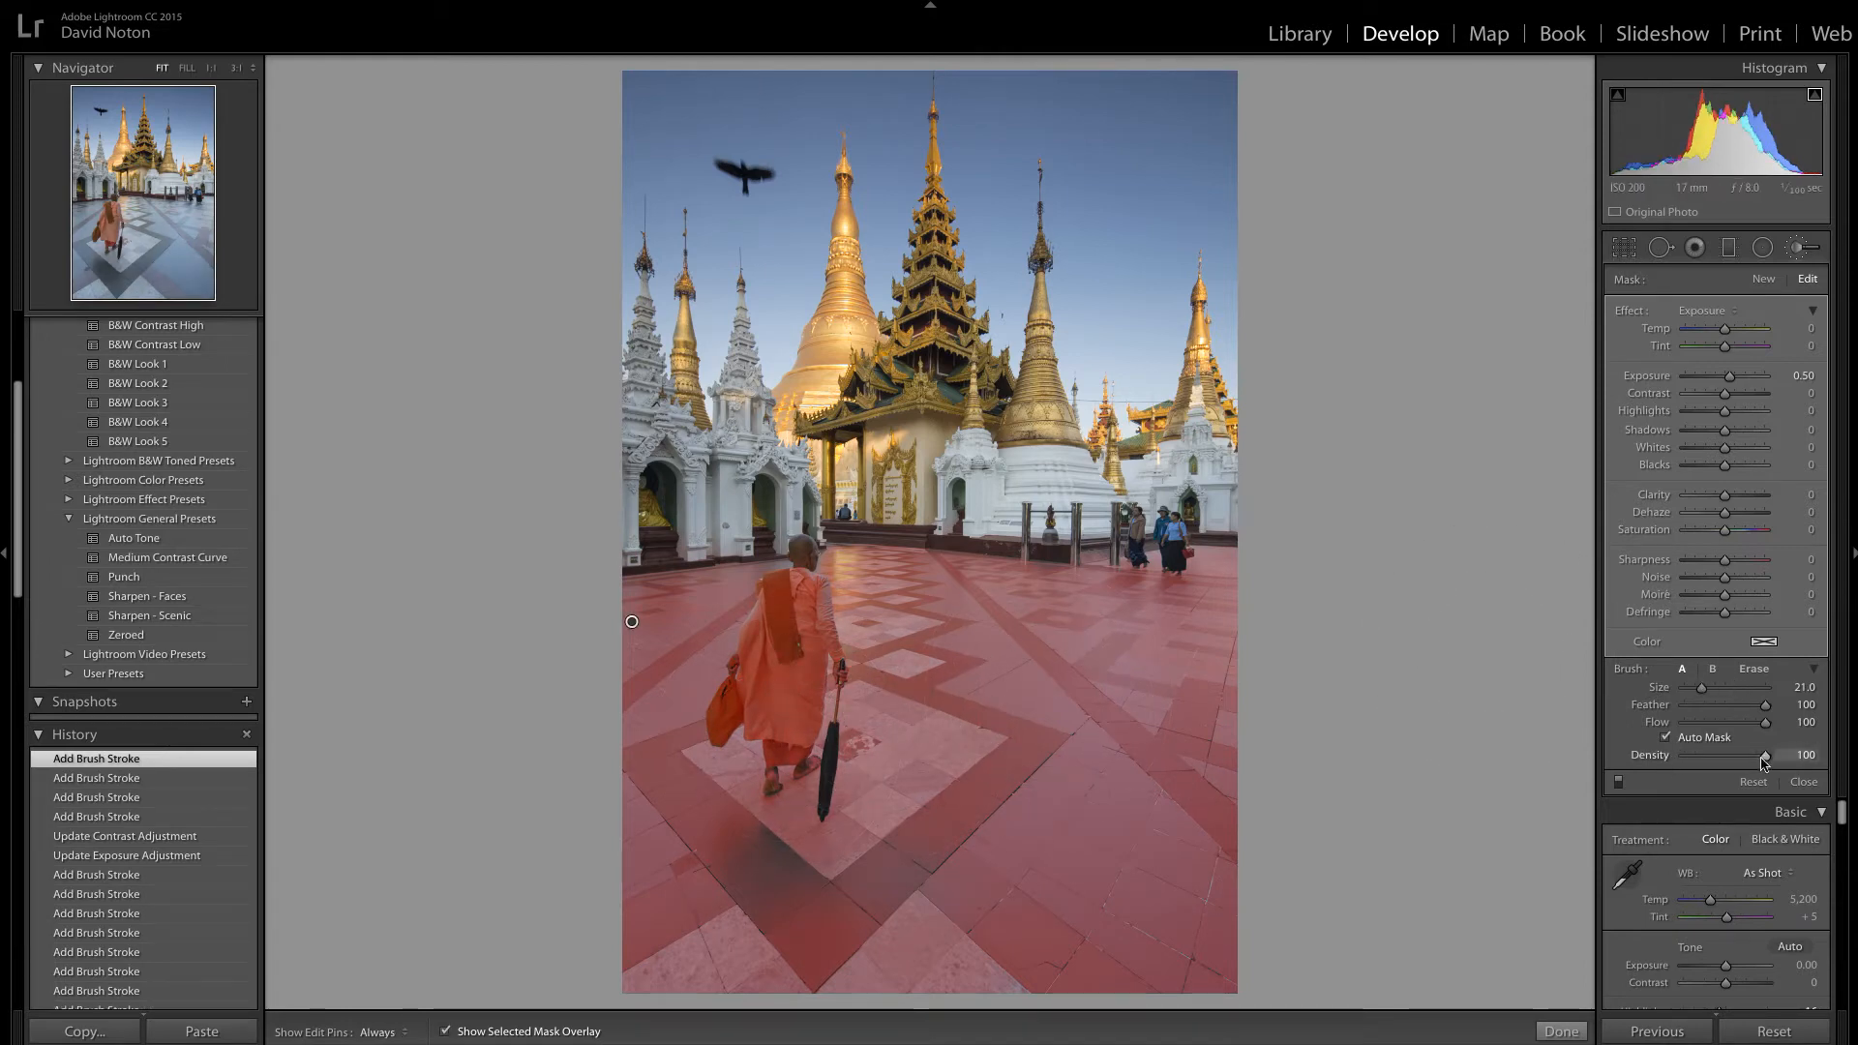
key(h)
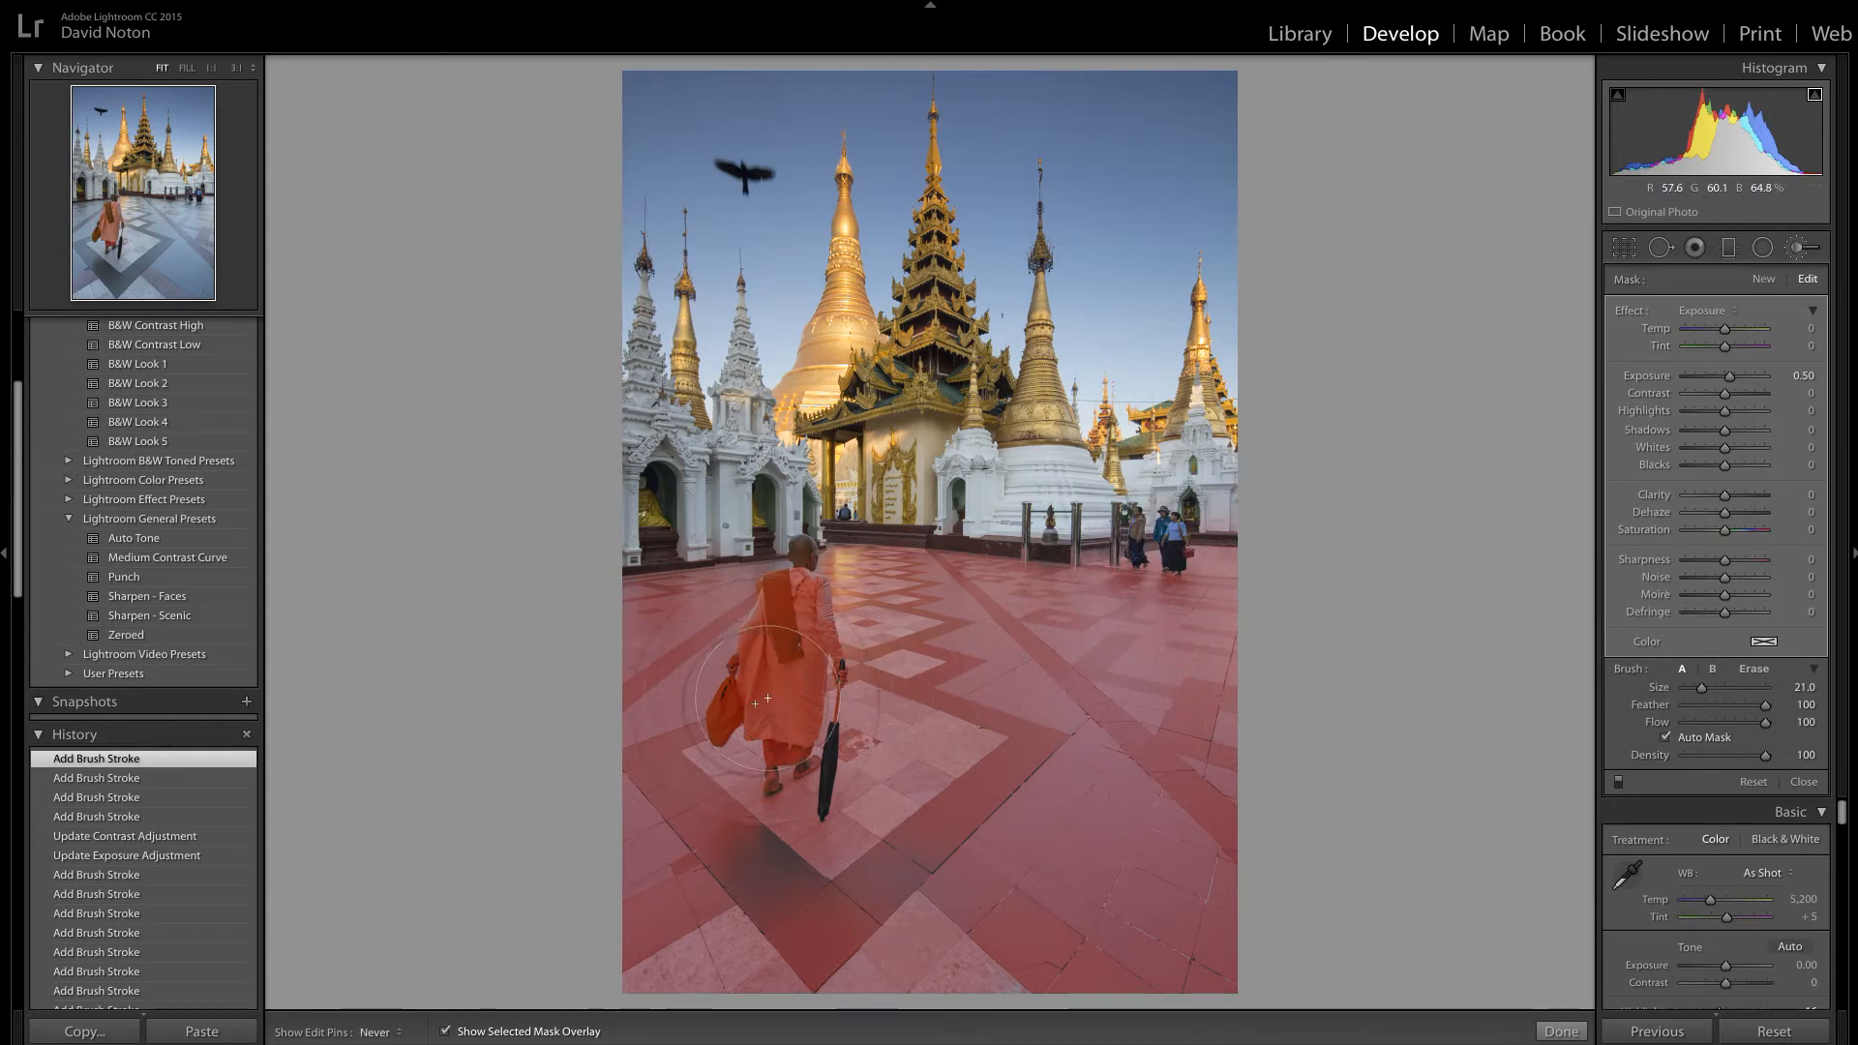
click(781, 777)
key(h)
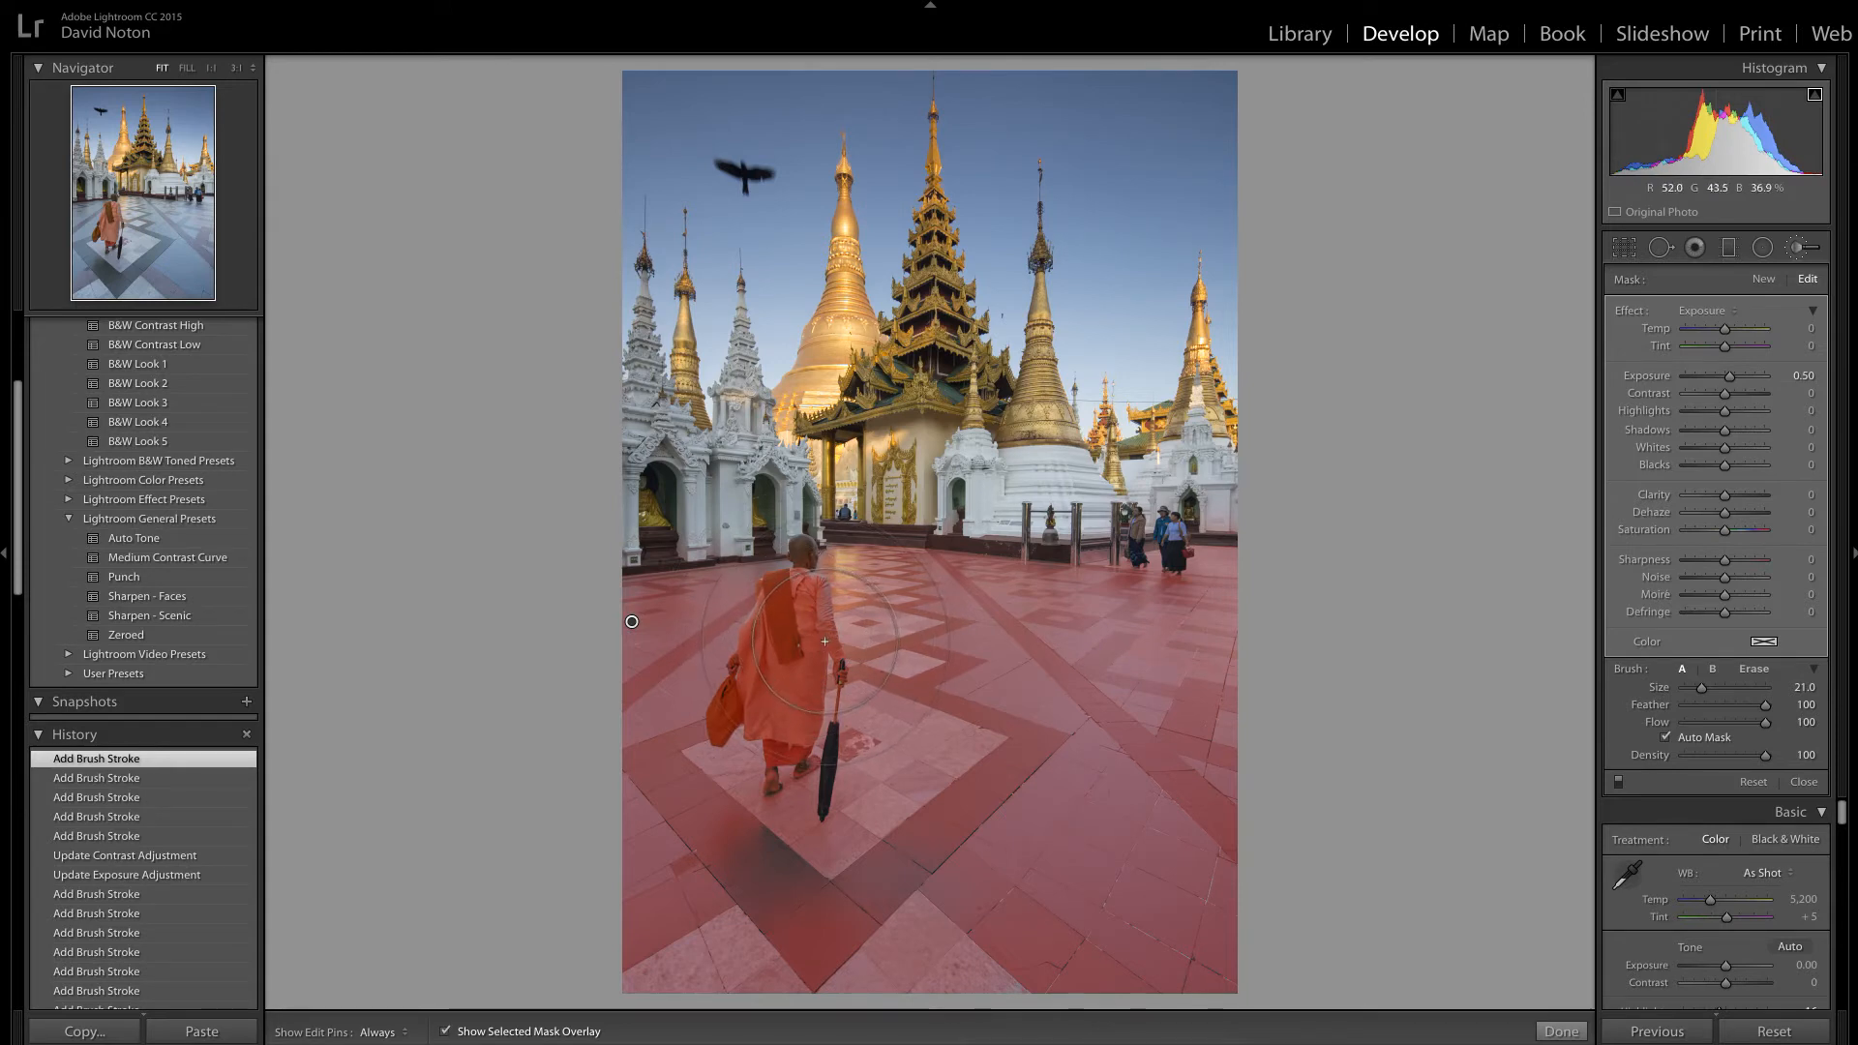
Step: Reduce the brush to size 5 and extend the mask over the walking figure's head
key(bracketleft)
key(bracketleft)
key(bracketleft)
key(bracketleft)
key(bracketleft)
key(bracketleft)
key(bracketleft)
key(bracketleft)
key(bracketleft)
key(bracketleft)
key(bracketleft)
key(bracketleft)
key(bracketleft)
key(ctrl+equal)
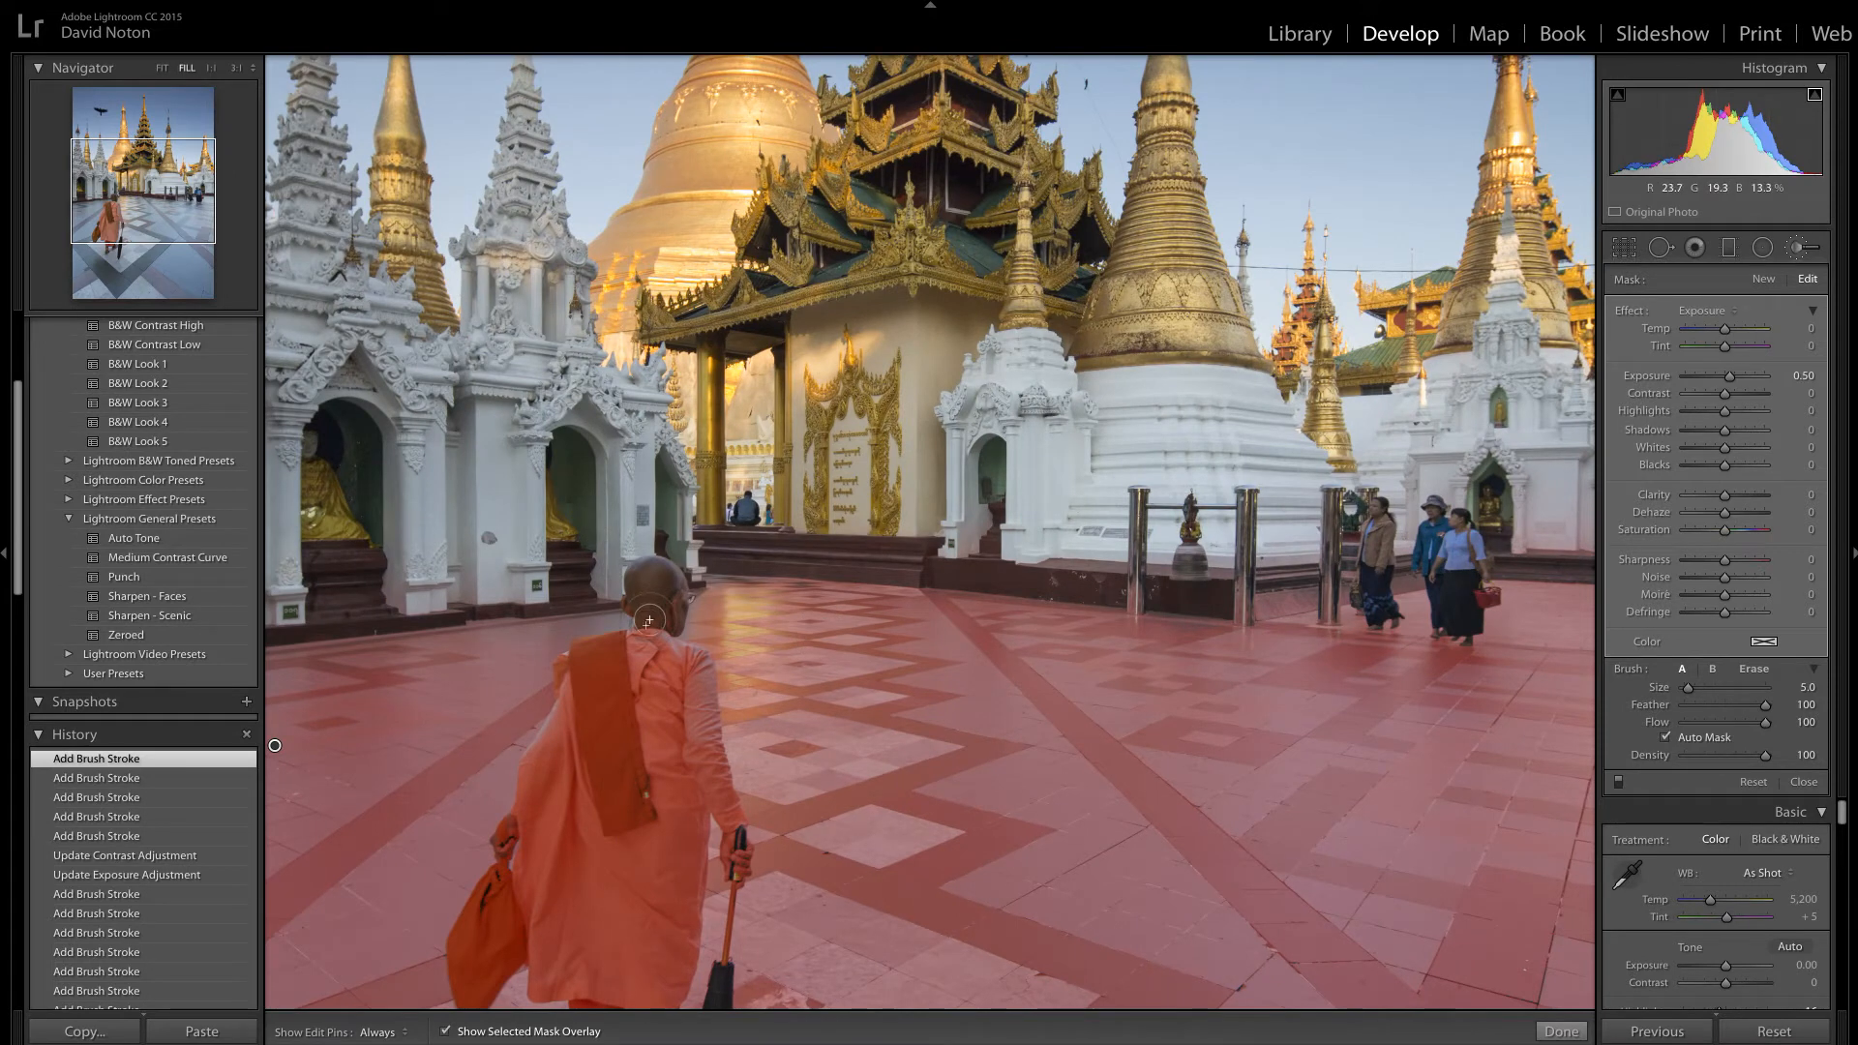
mouse_move(650, 620)
mouse_down()
mouse_move(656, 574)
mouse_move(678, 621)
mouse_move(709, 614)
mouse_move(580, 633)
mouse_move(654, 614)
mouse_move(645, 571)
mouse_move(667, 580)
mouse_move(627, 592)
mouse_move(694, 661)
mouse_up()
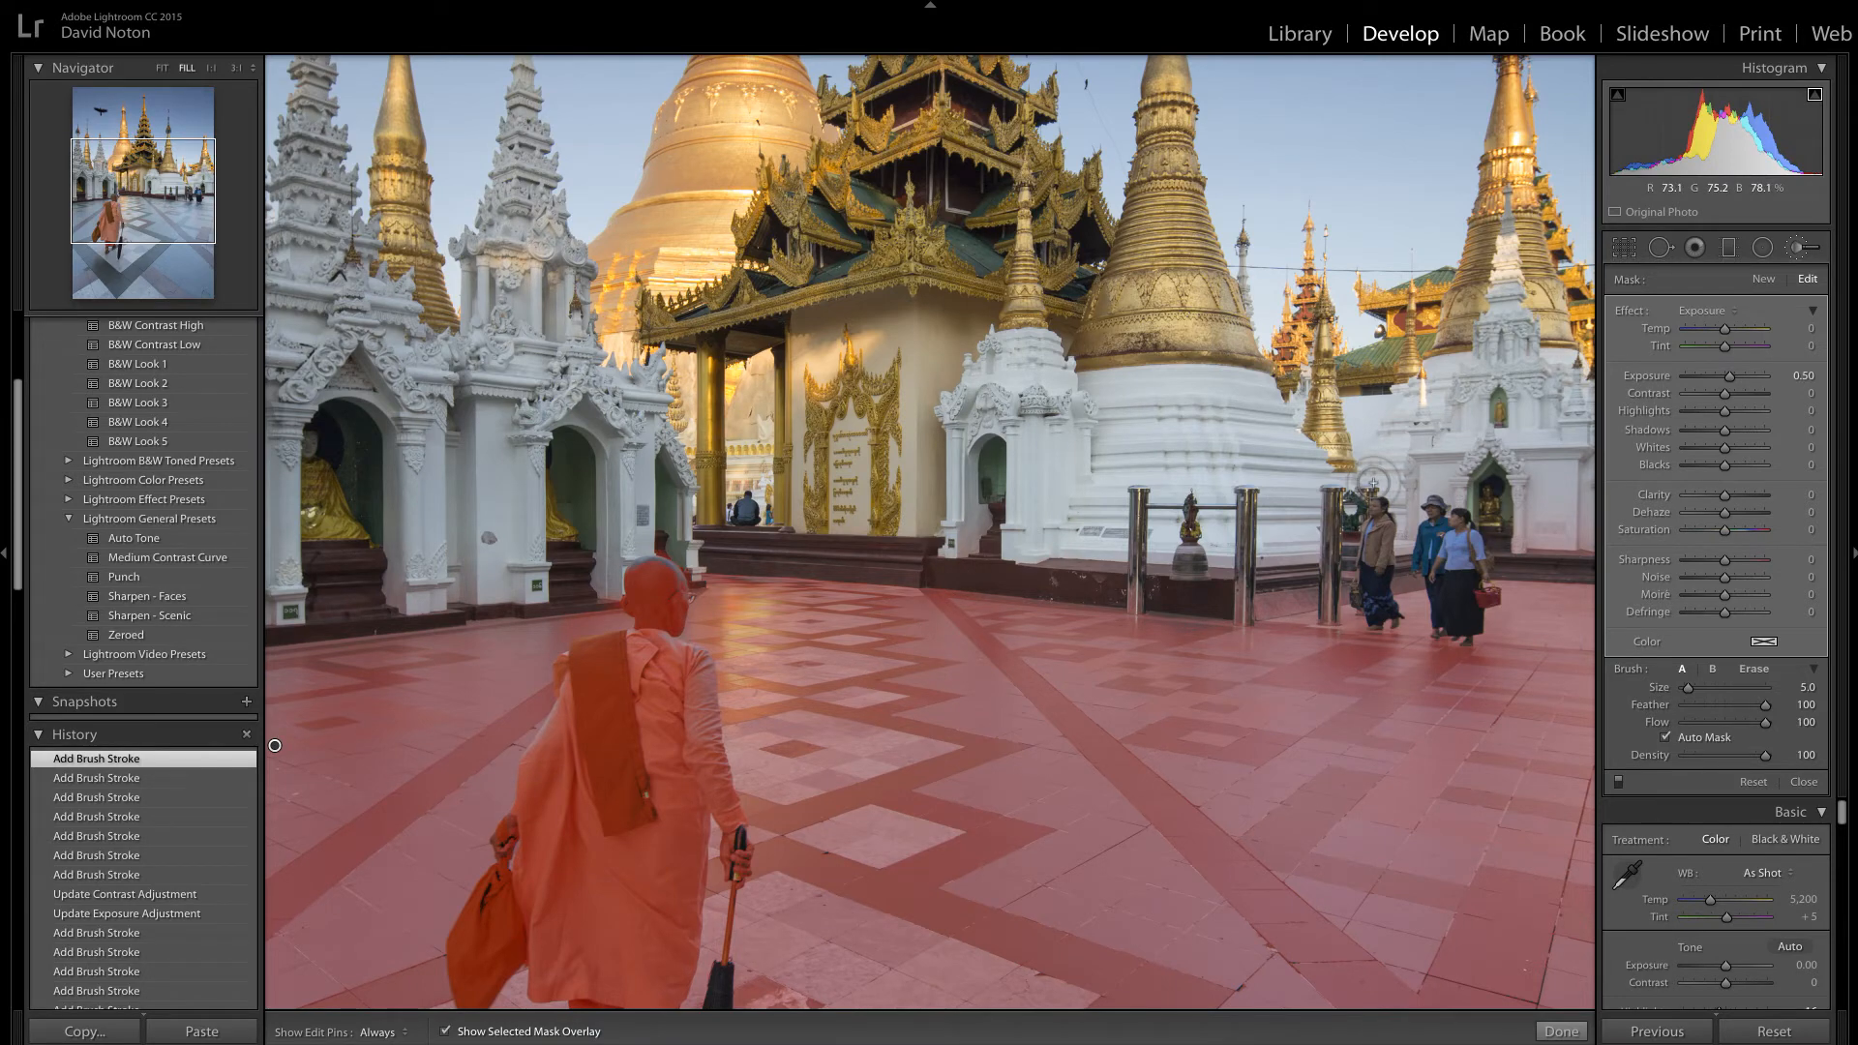
key(z)
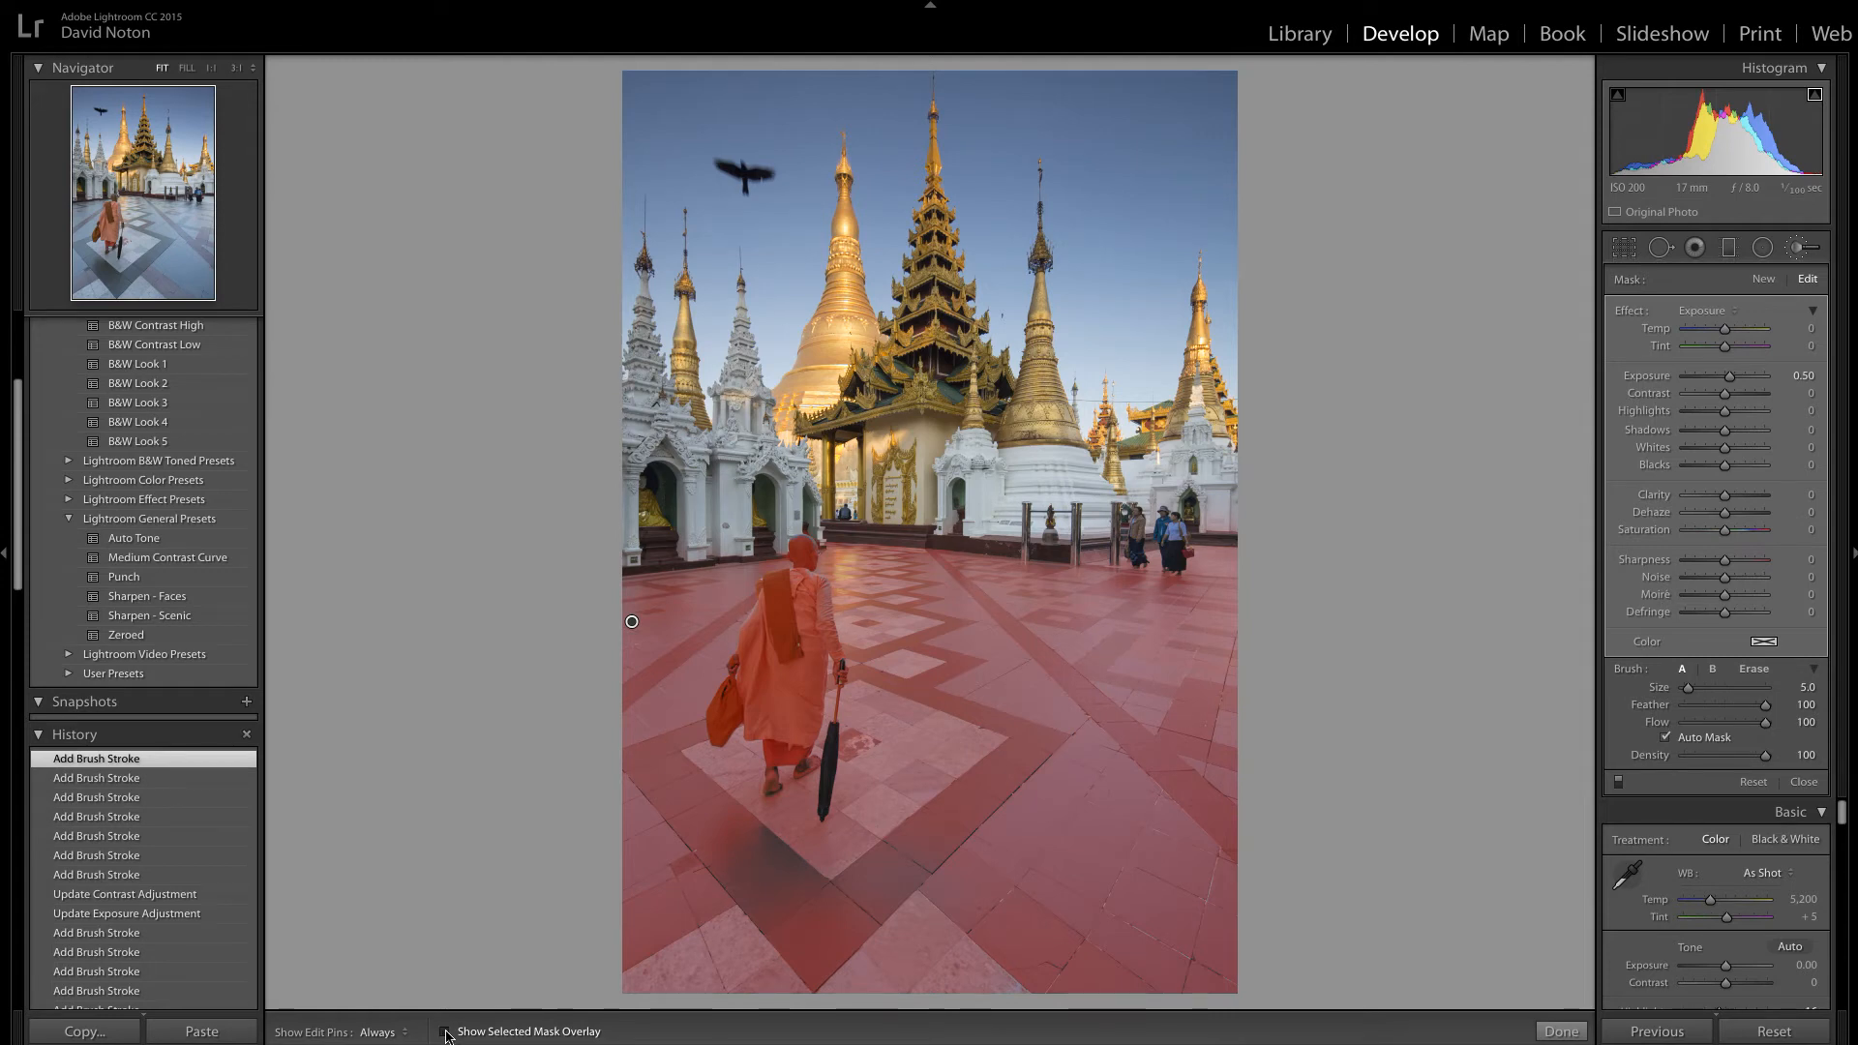
Step: Hide the mask overlay, set the brush mask's Exposure to 0.45 and Contrast to 5, and finish the brush edit
click(445, 1033)
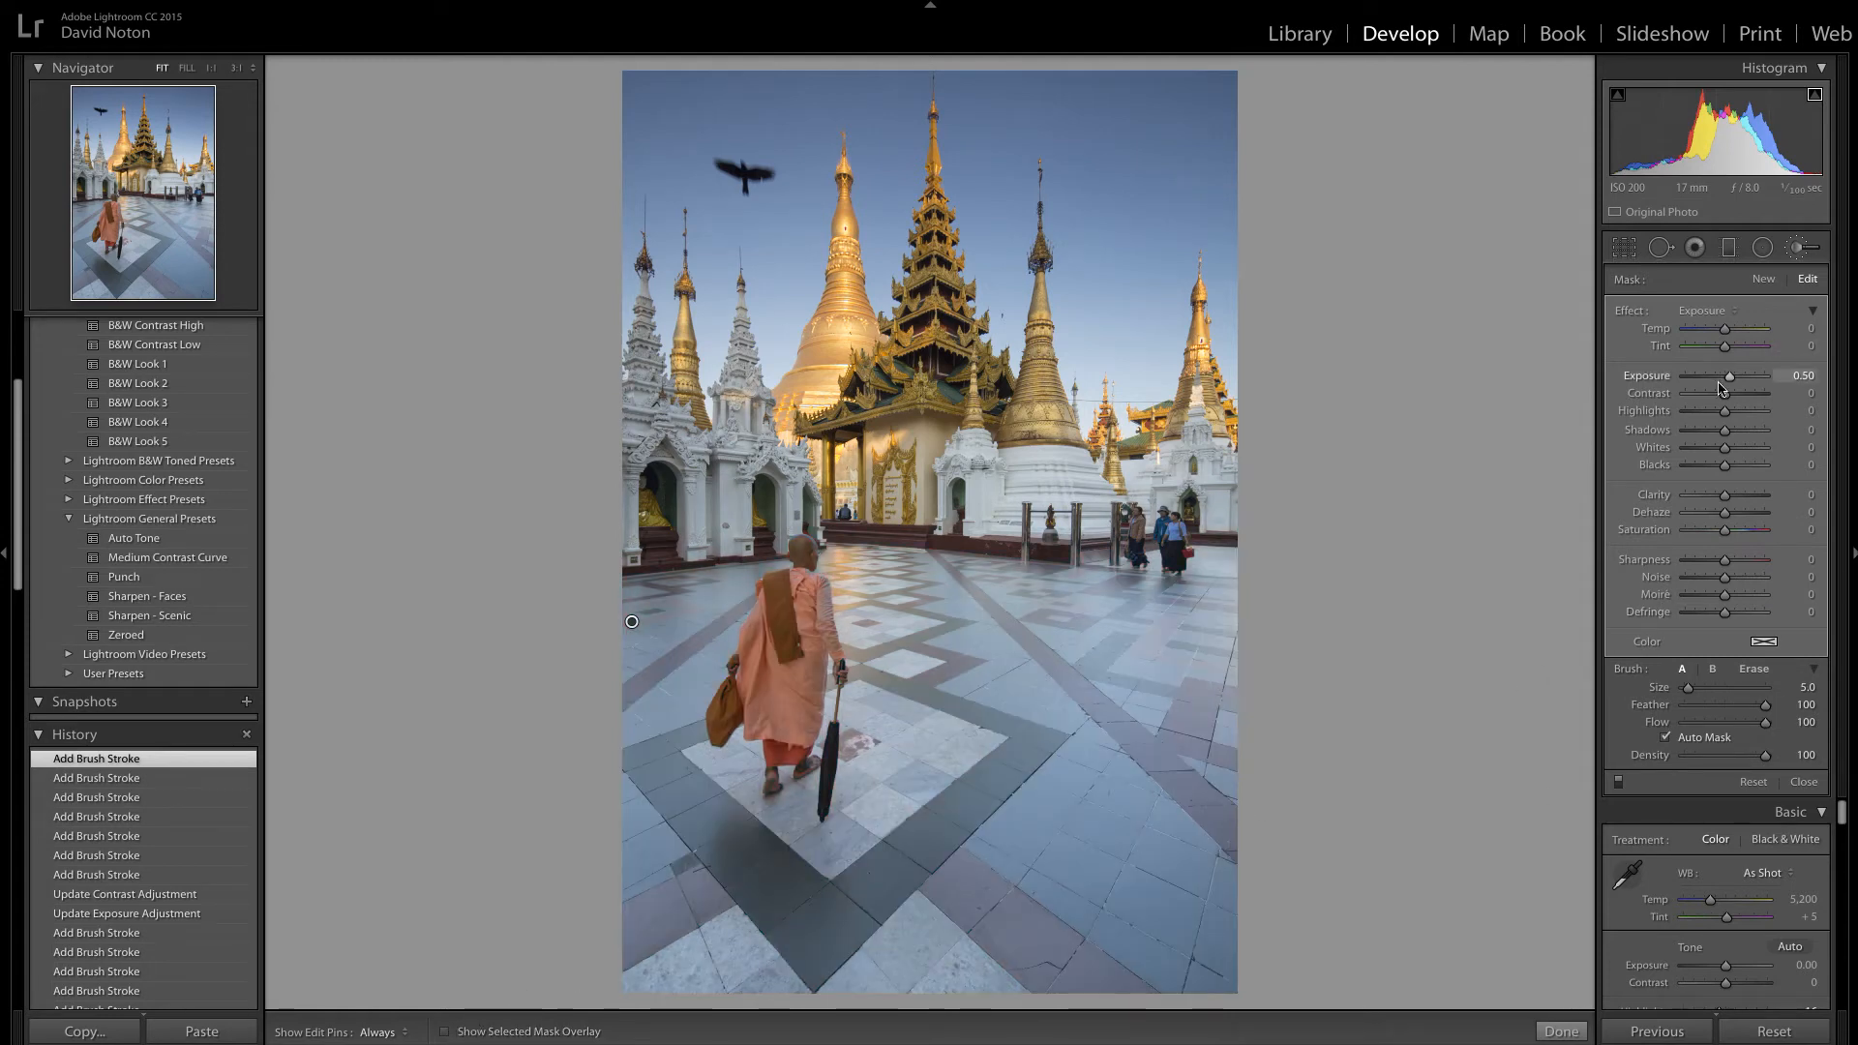
drag(1720, 387, 1730, 385)
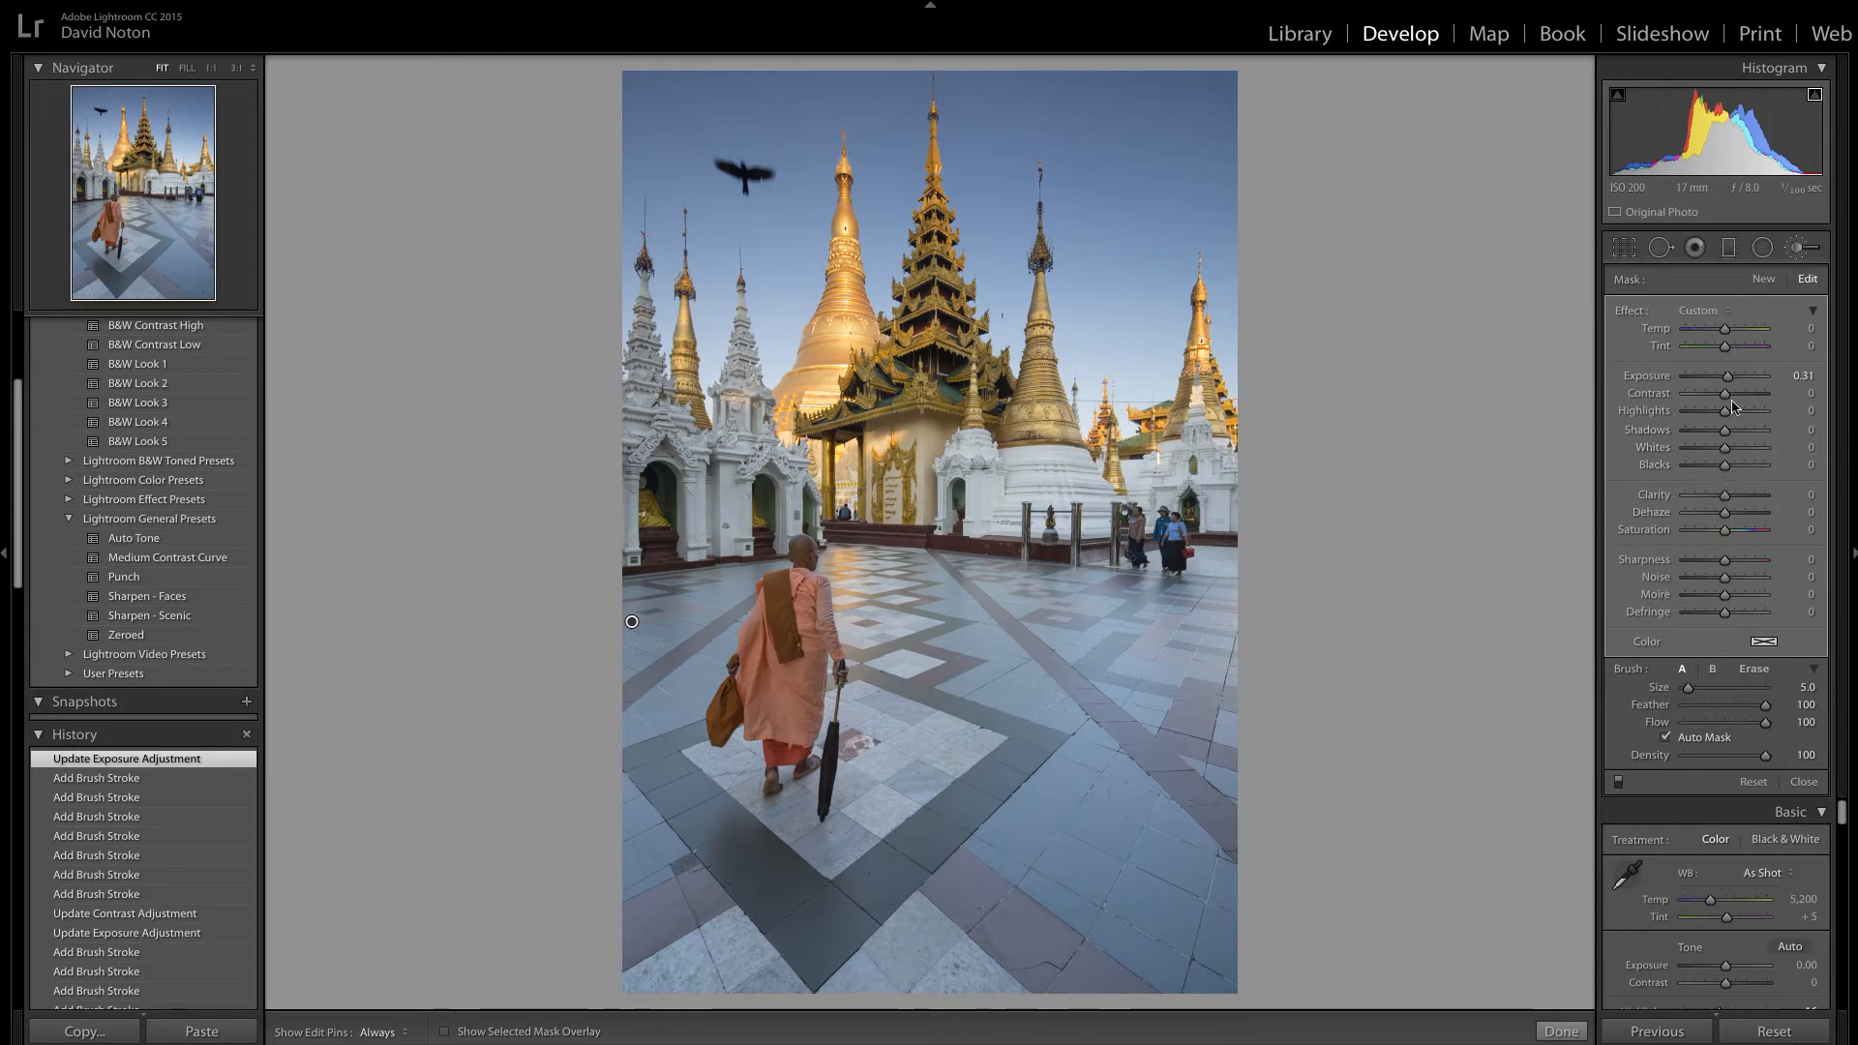
drag(1729, 380, 1729, 381)
drag(1730, 385, 1735, 389)
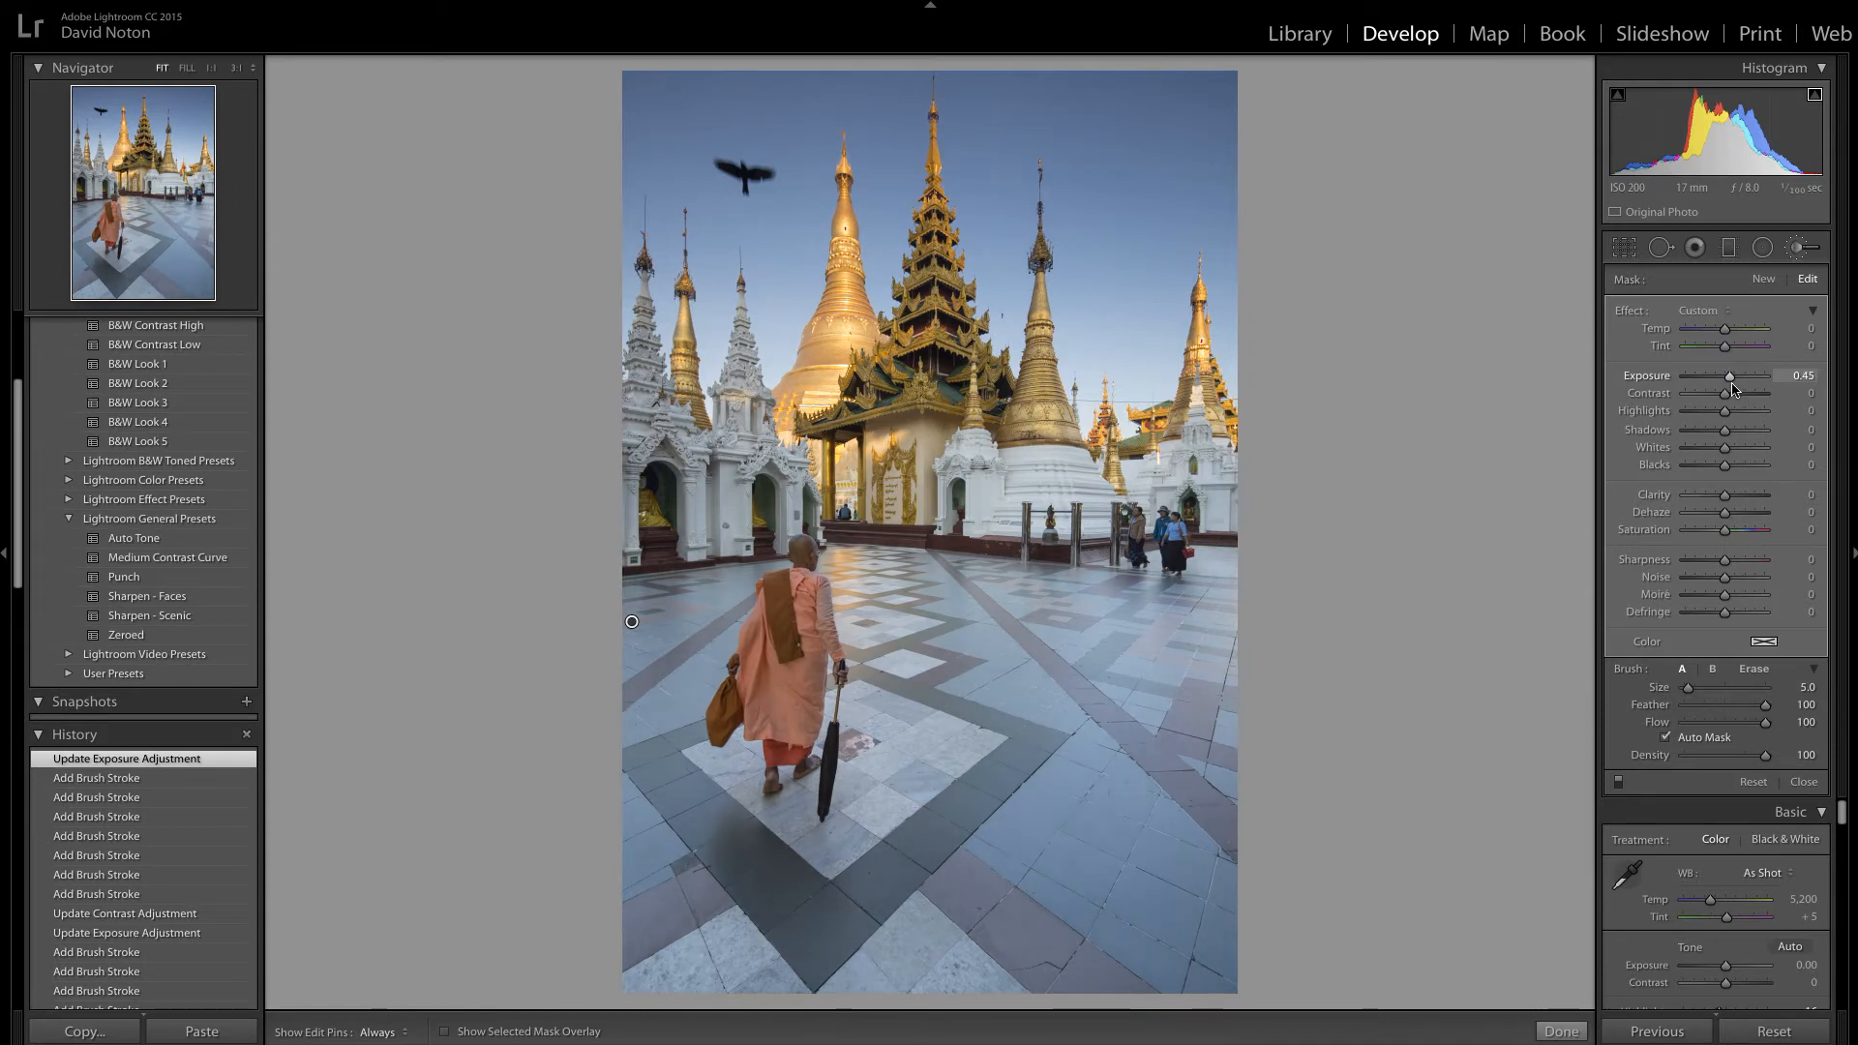
drag(1733, 389, 1738, 392)
click(1812, 376)
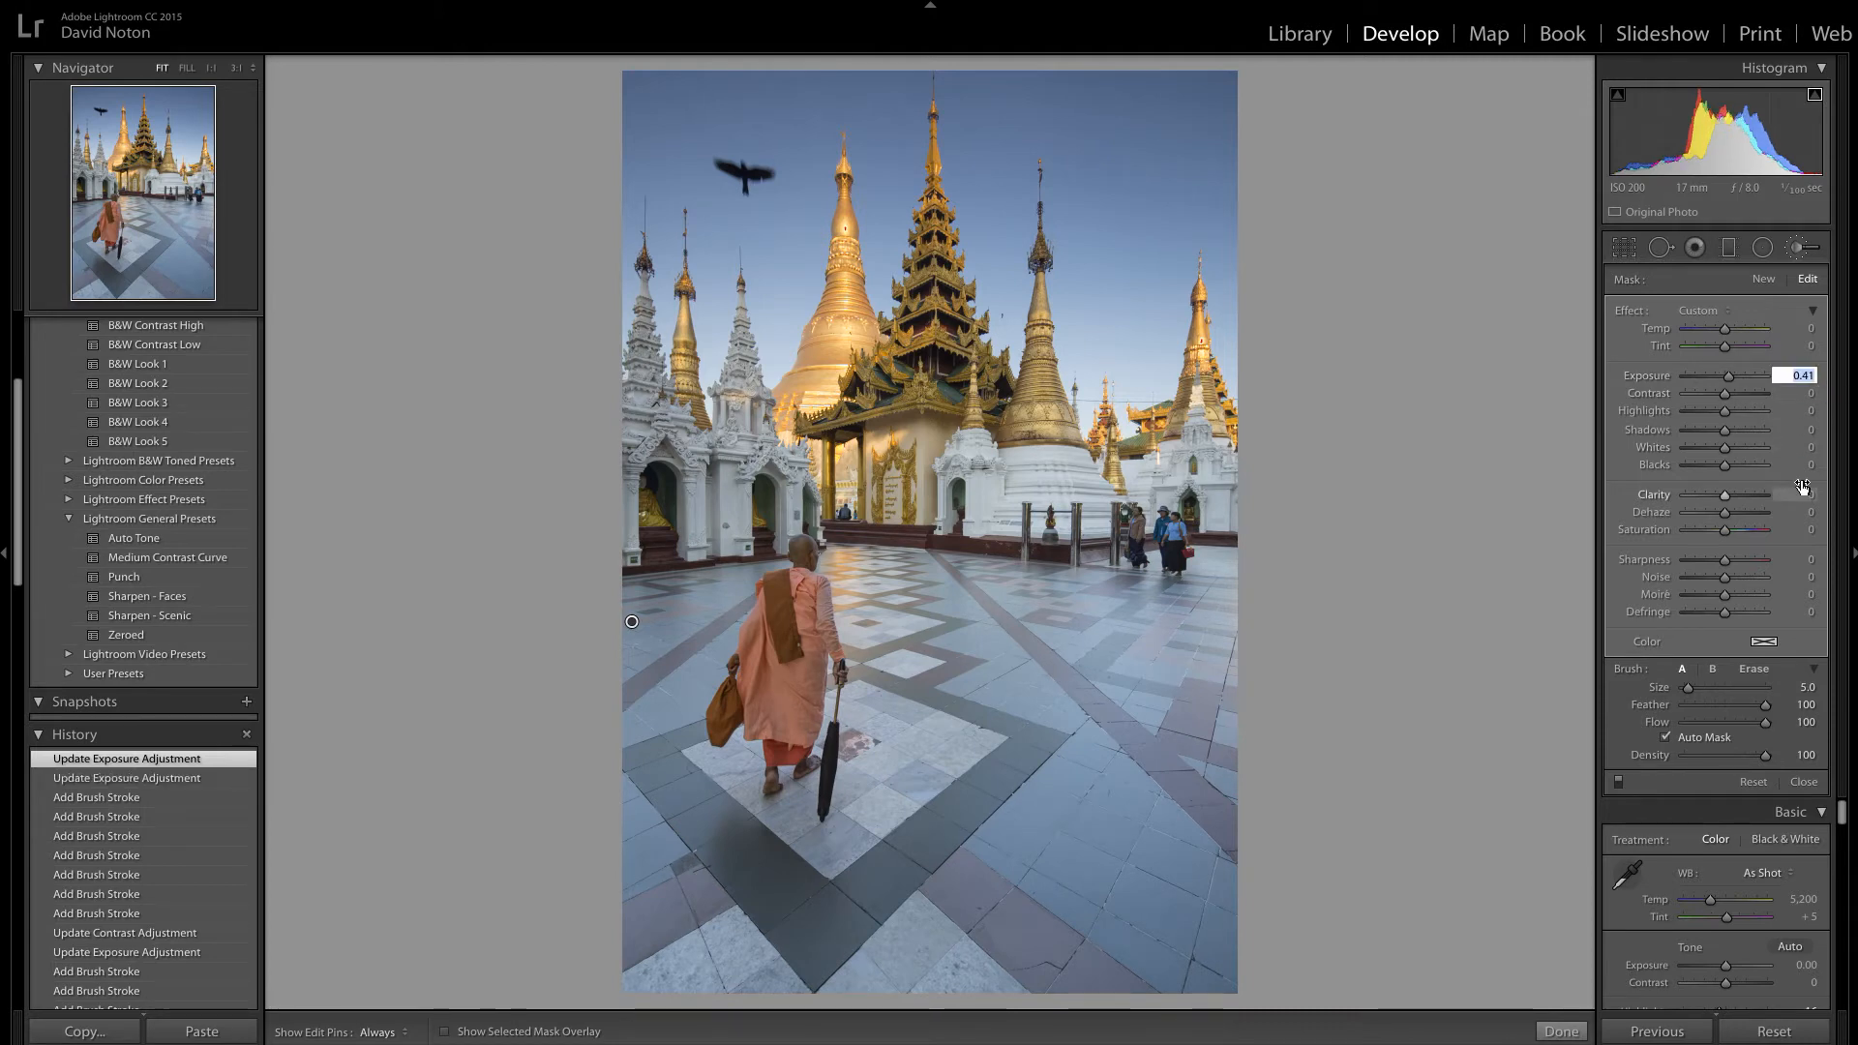
text(0.)
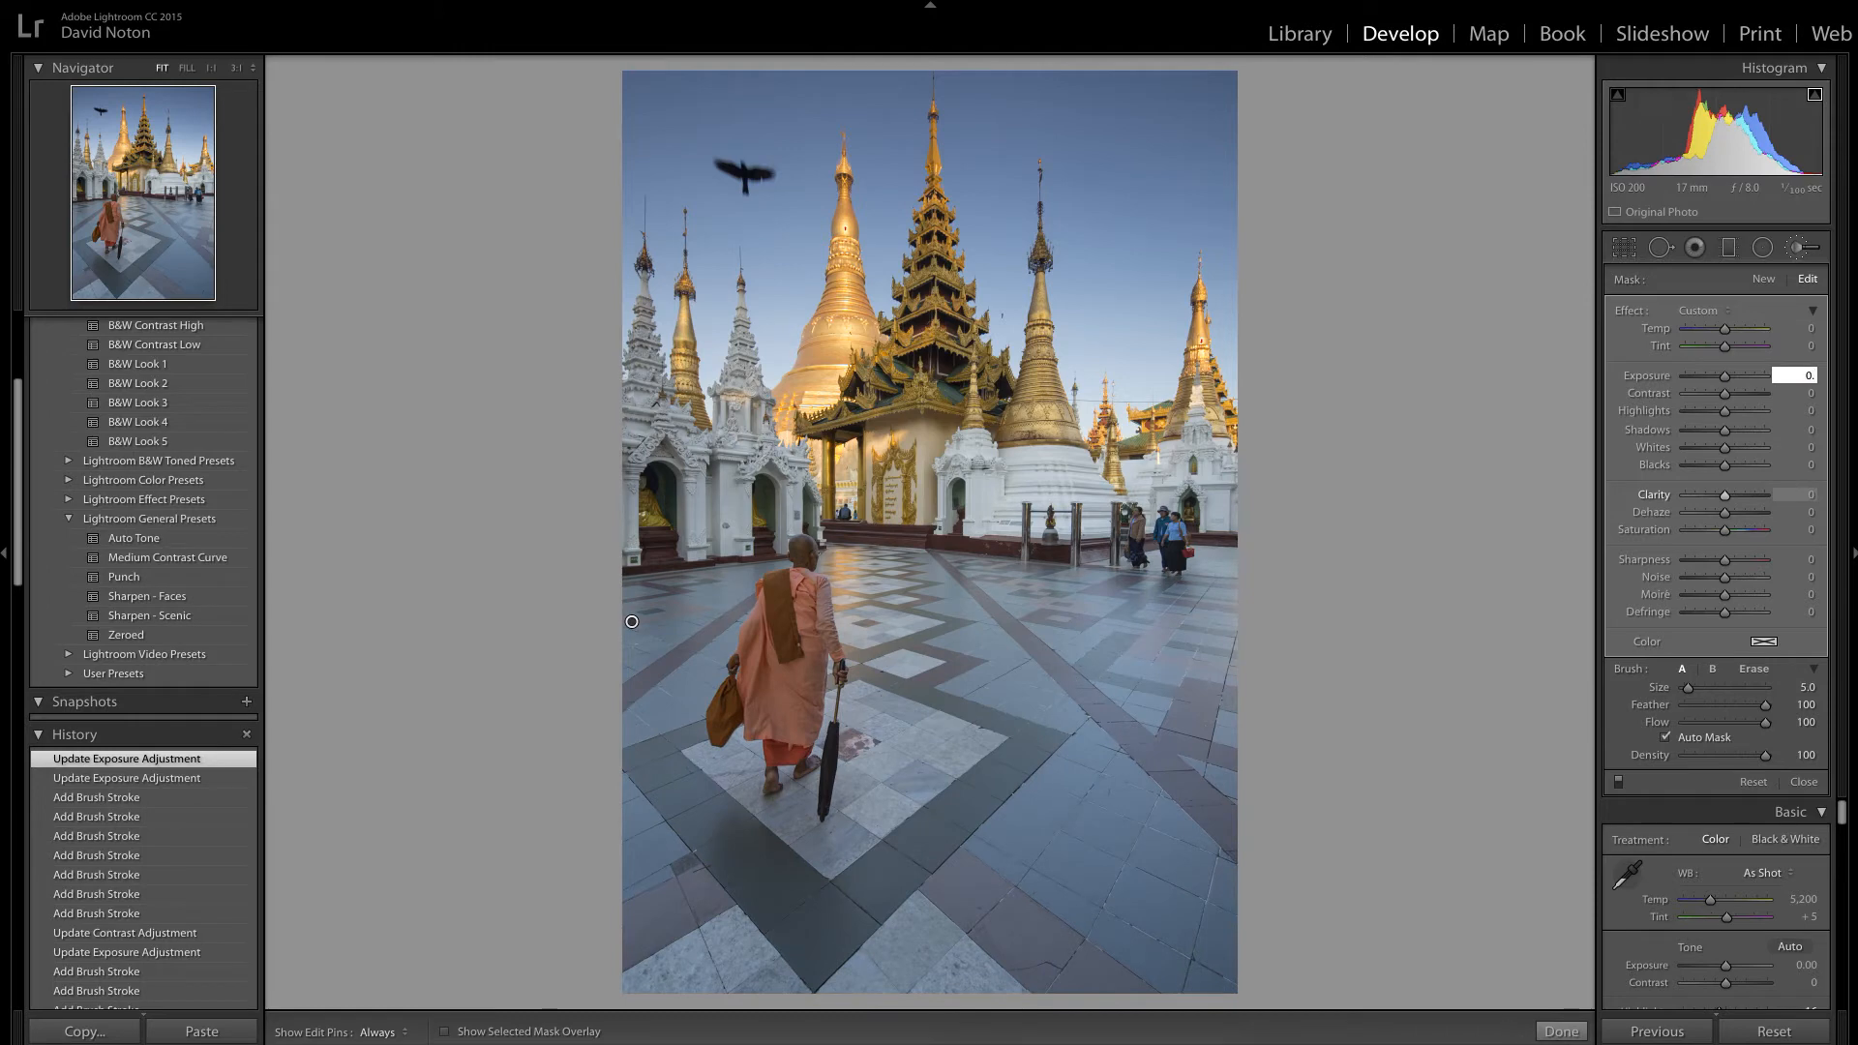
text(45)
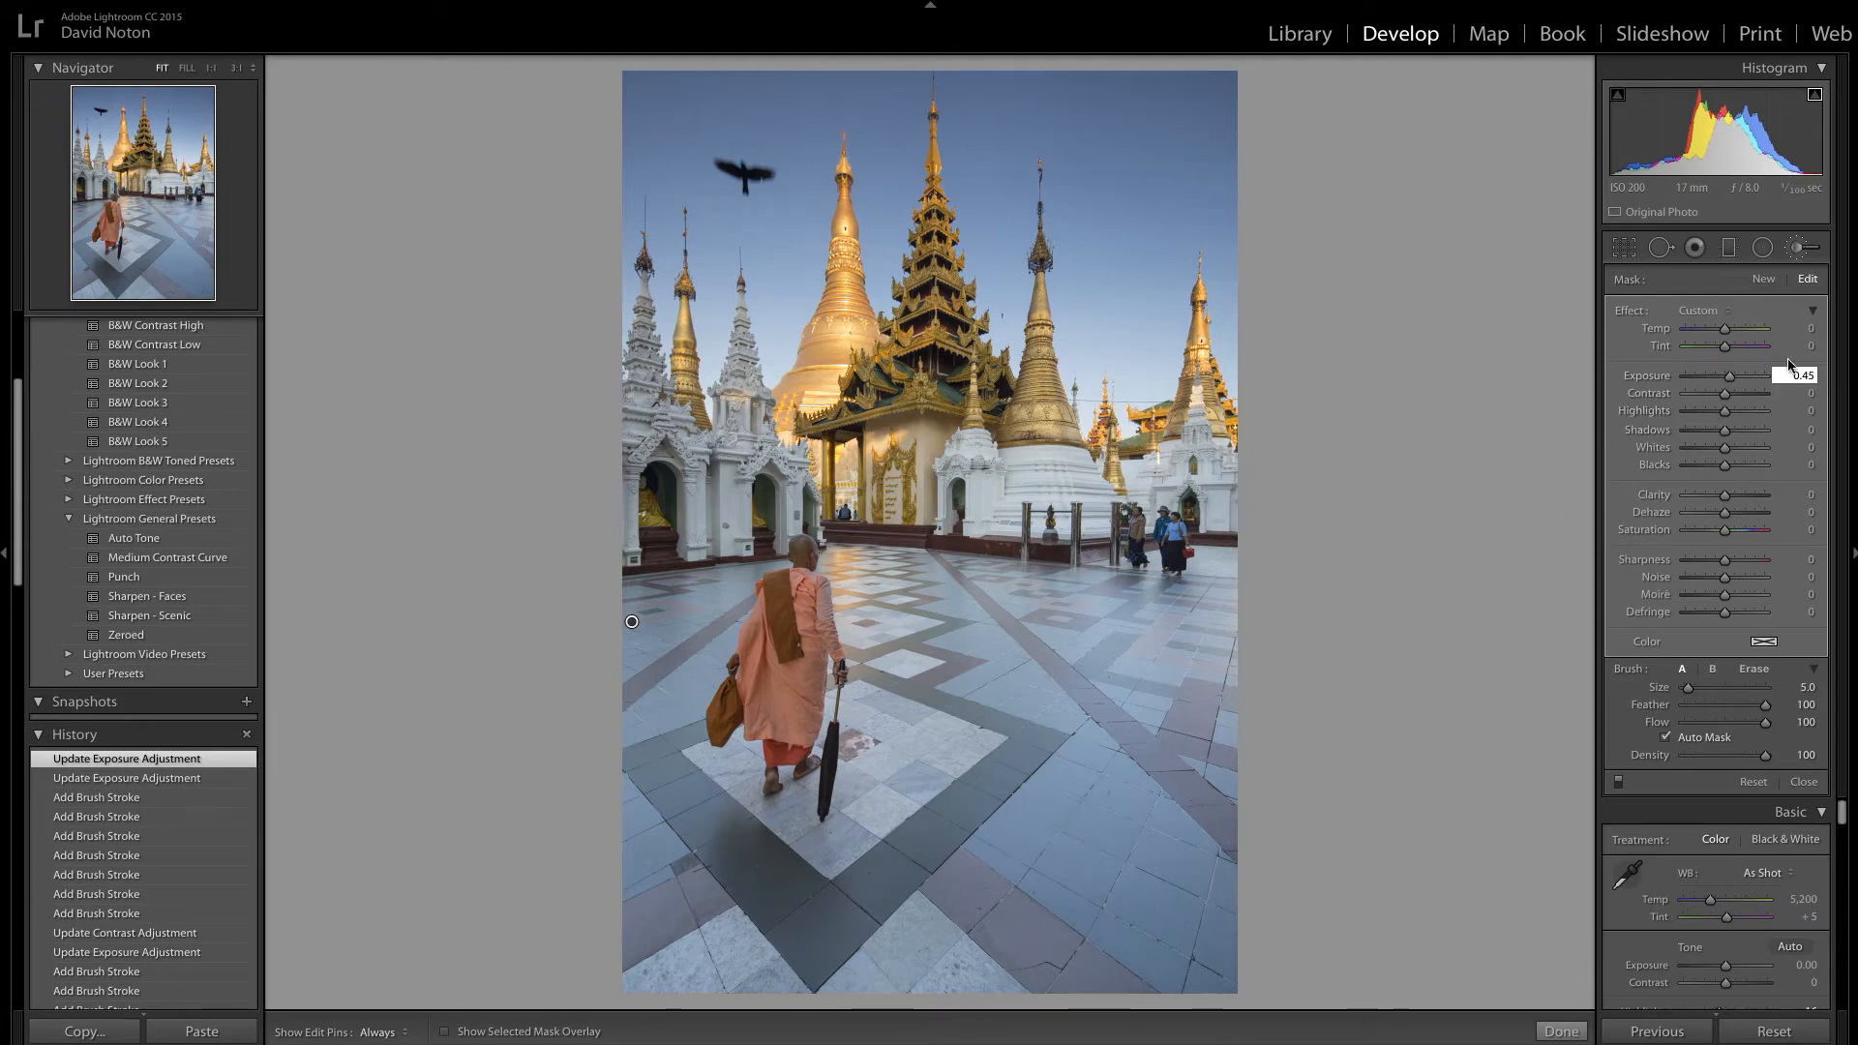
drag(1724, 394, 1726, 400)
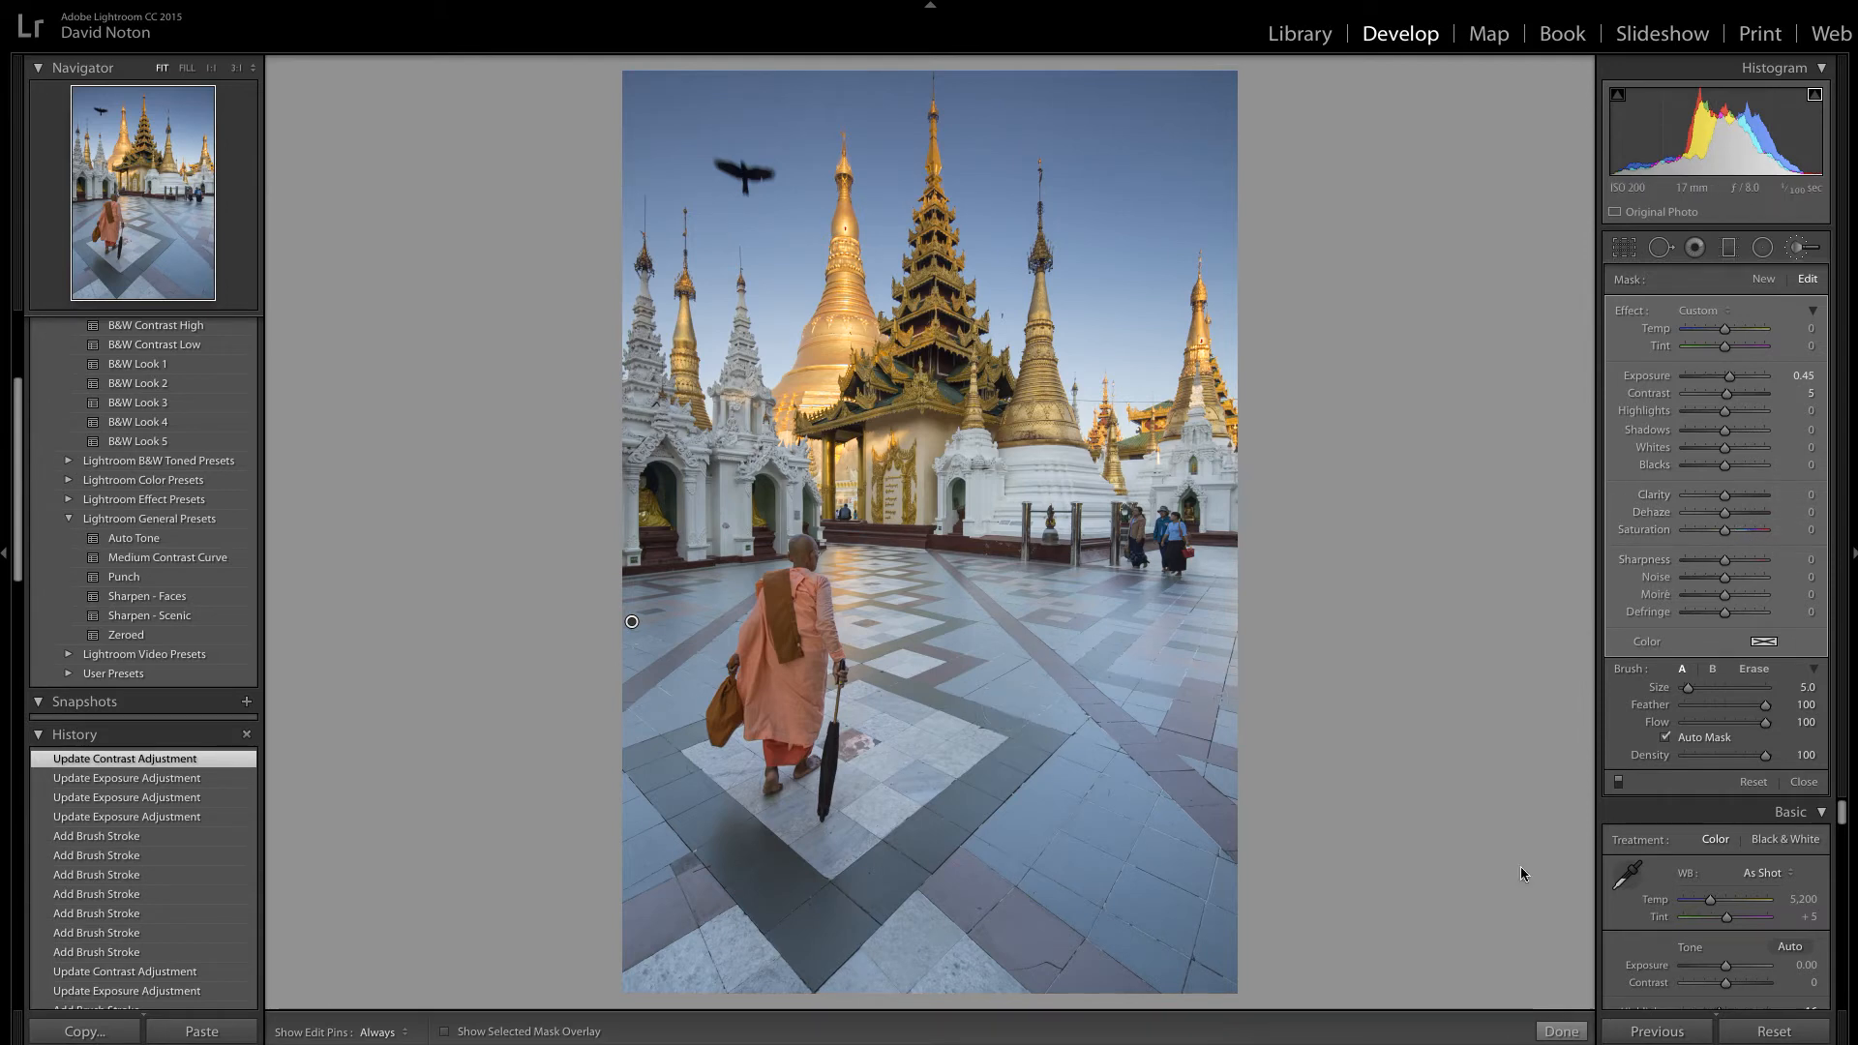
click(1575, 1033)
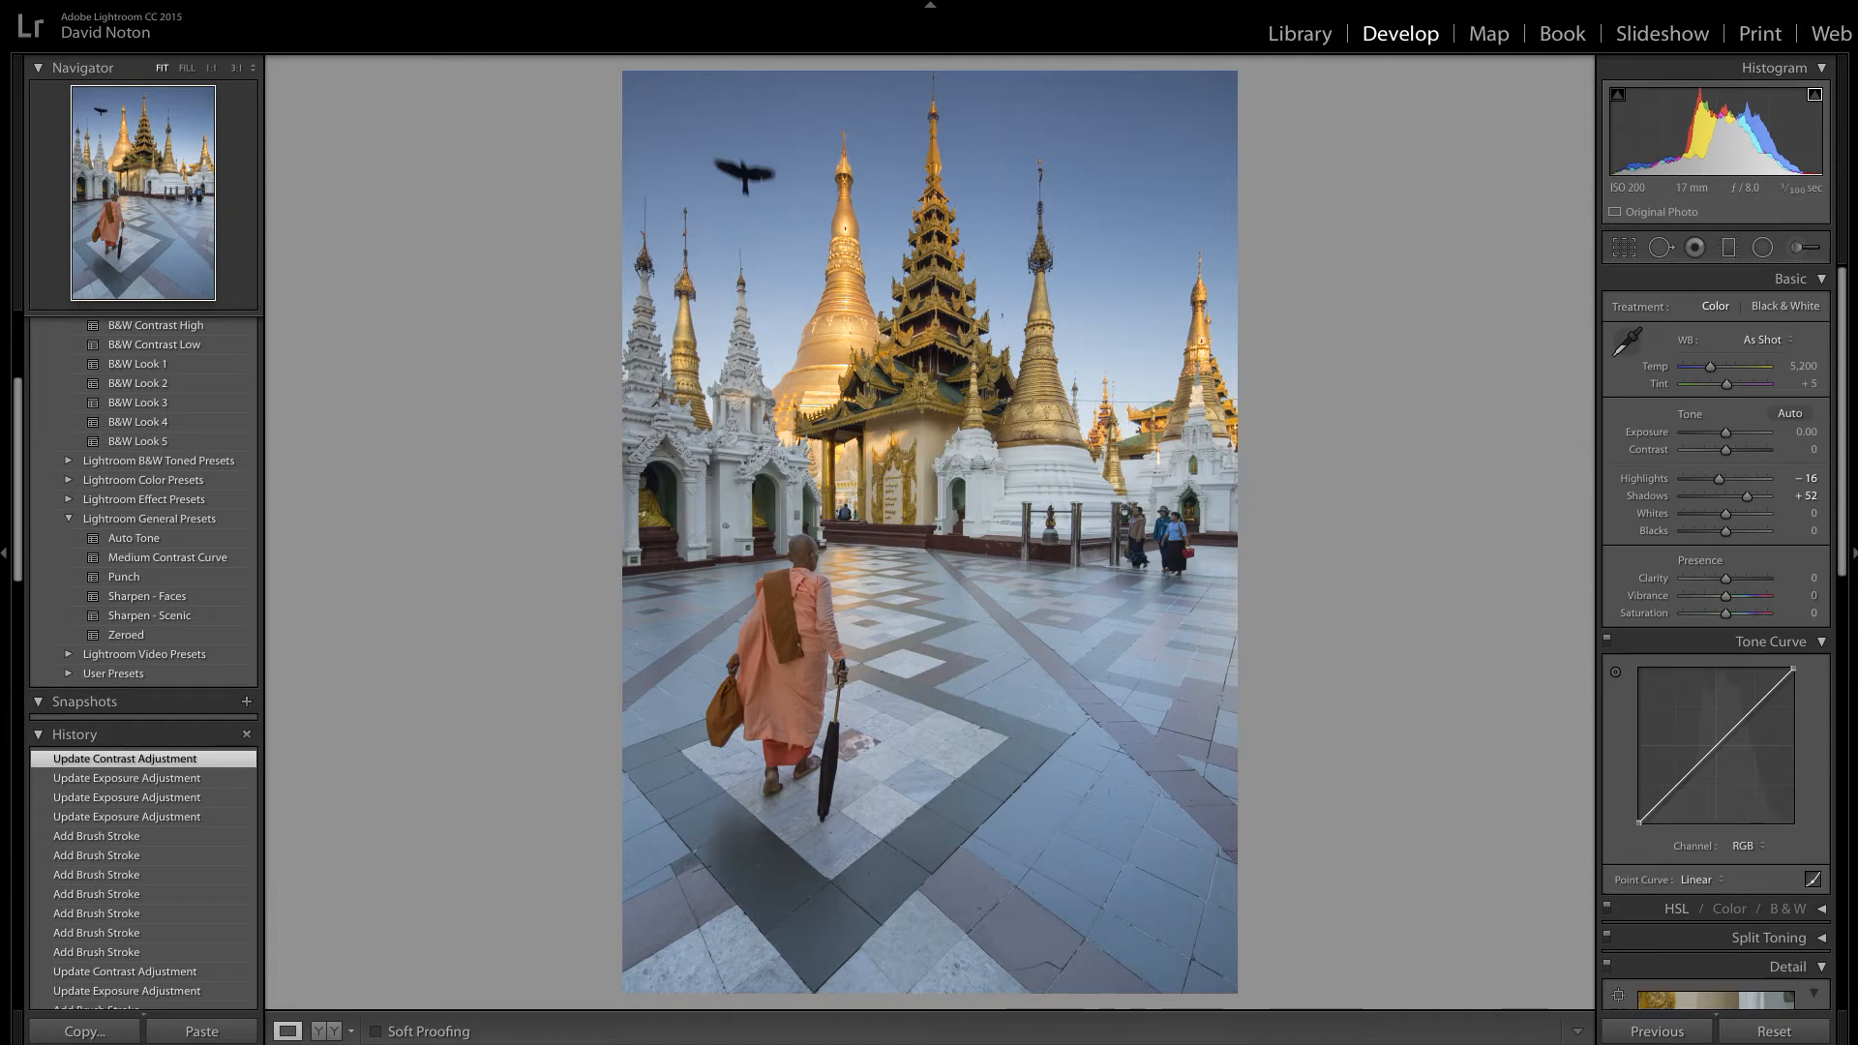
Step: Add a radial filter around the walking figure, then centre and narrow its ellipse to enclose the body and umbrella
click(1763, 249)
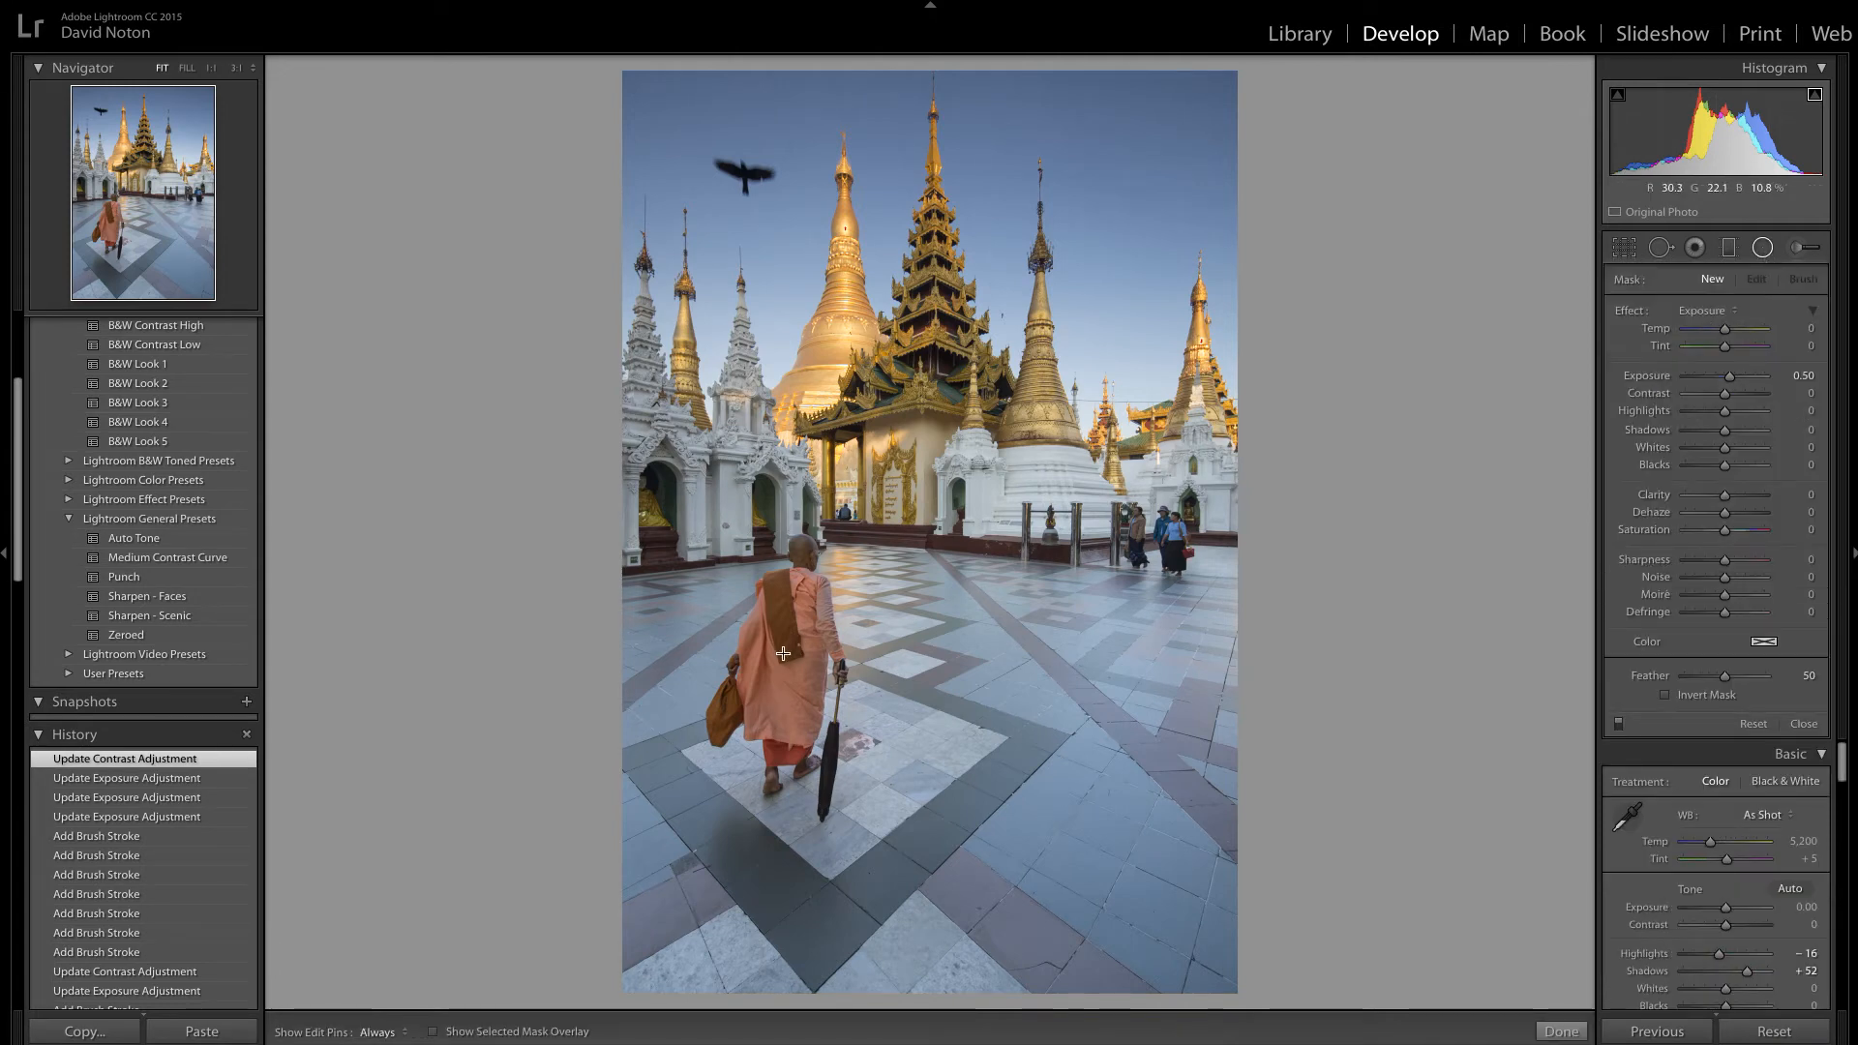
drag(787, 645, 933, 670)
drag(787, 671, 786, 835)
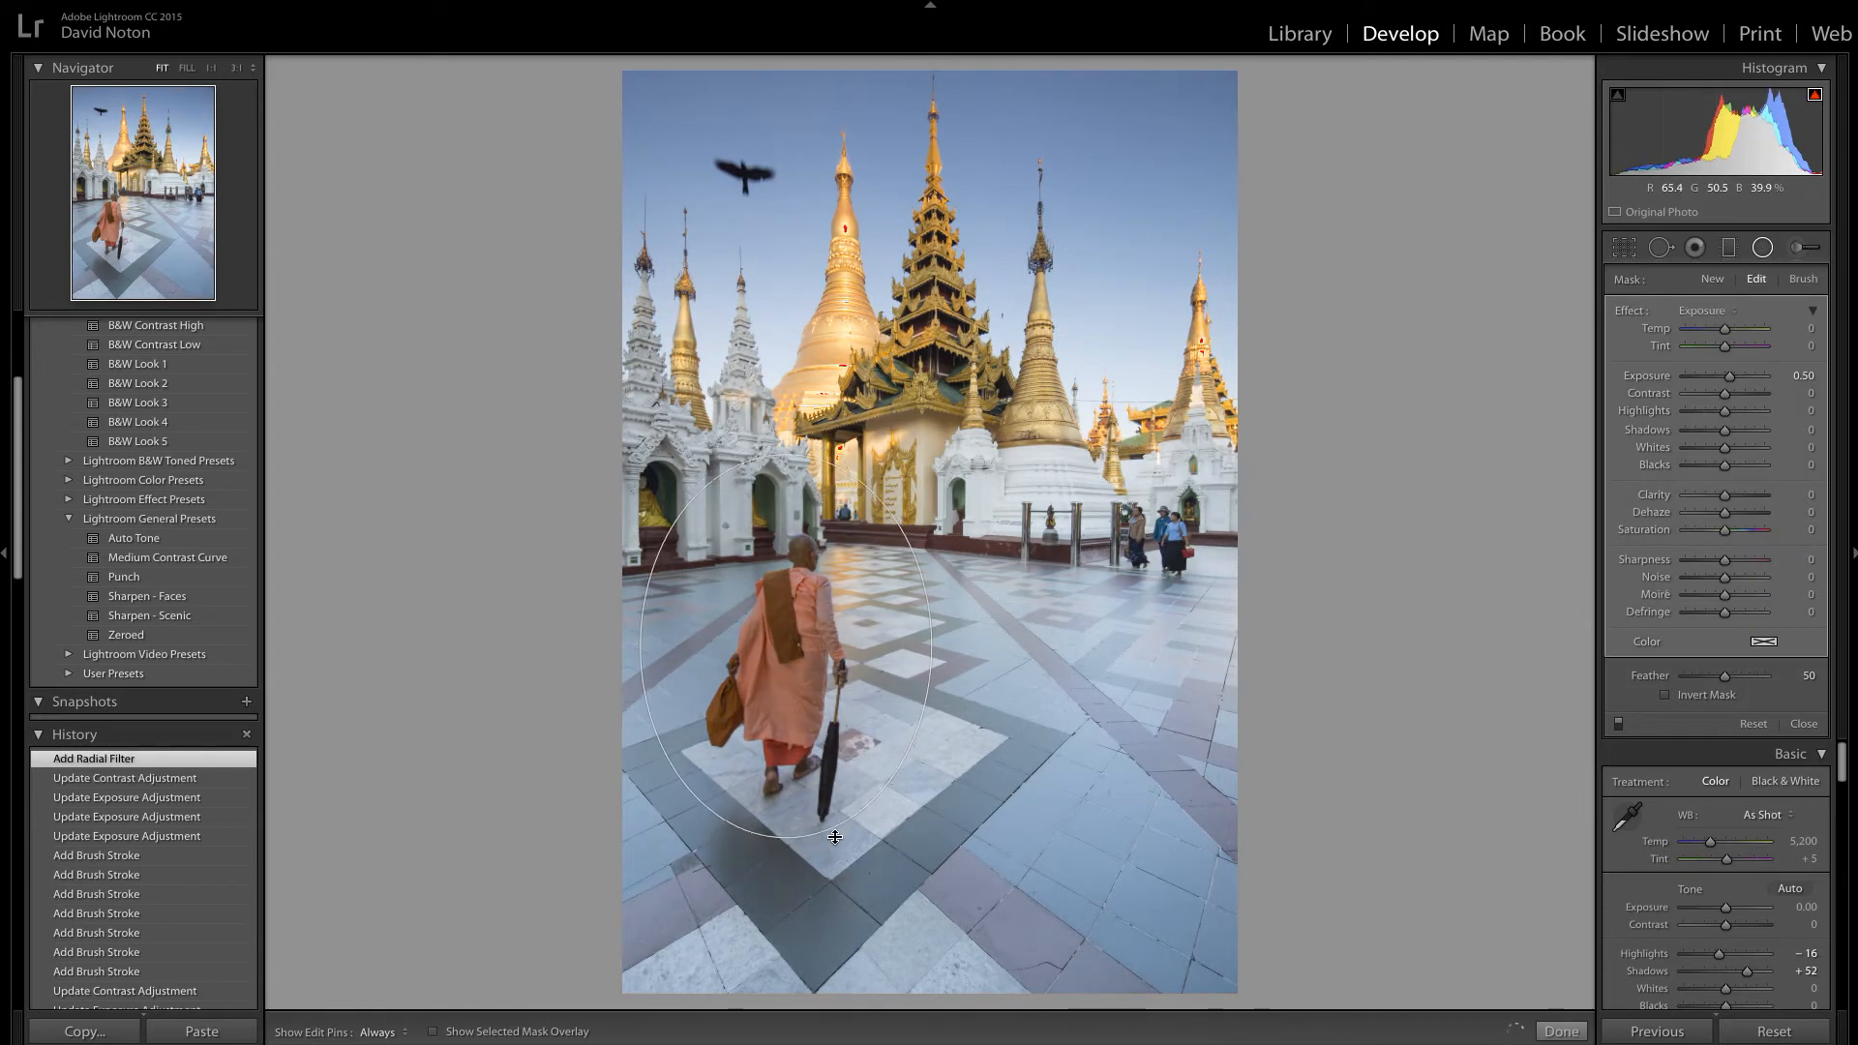
drag(792, 636, 795, 674)
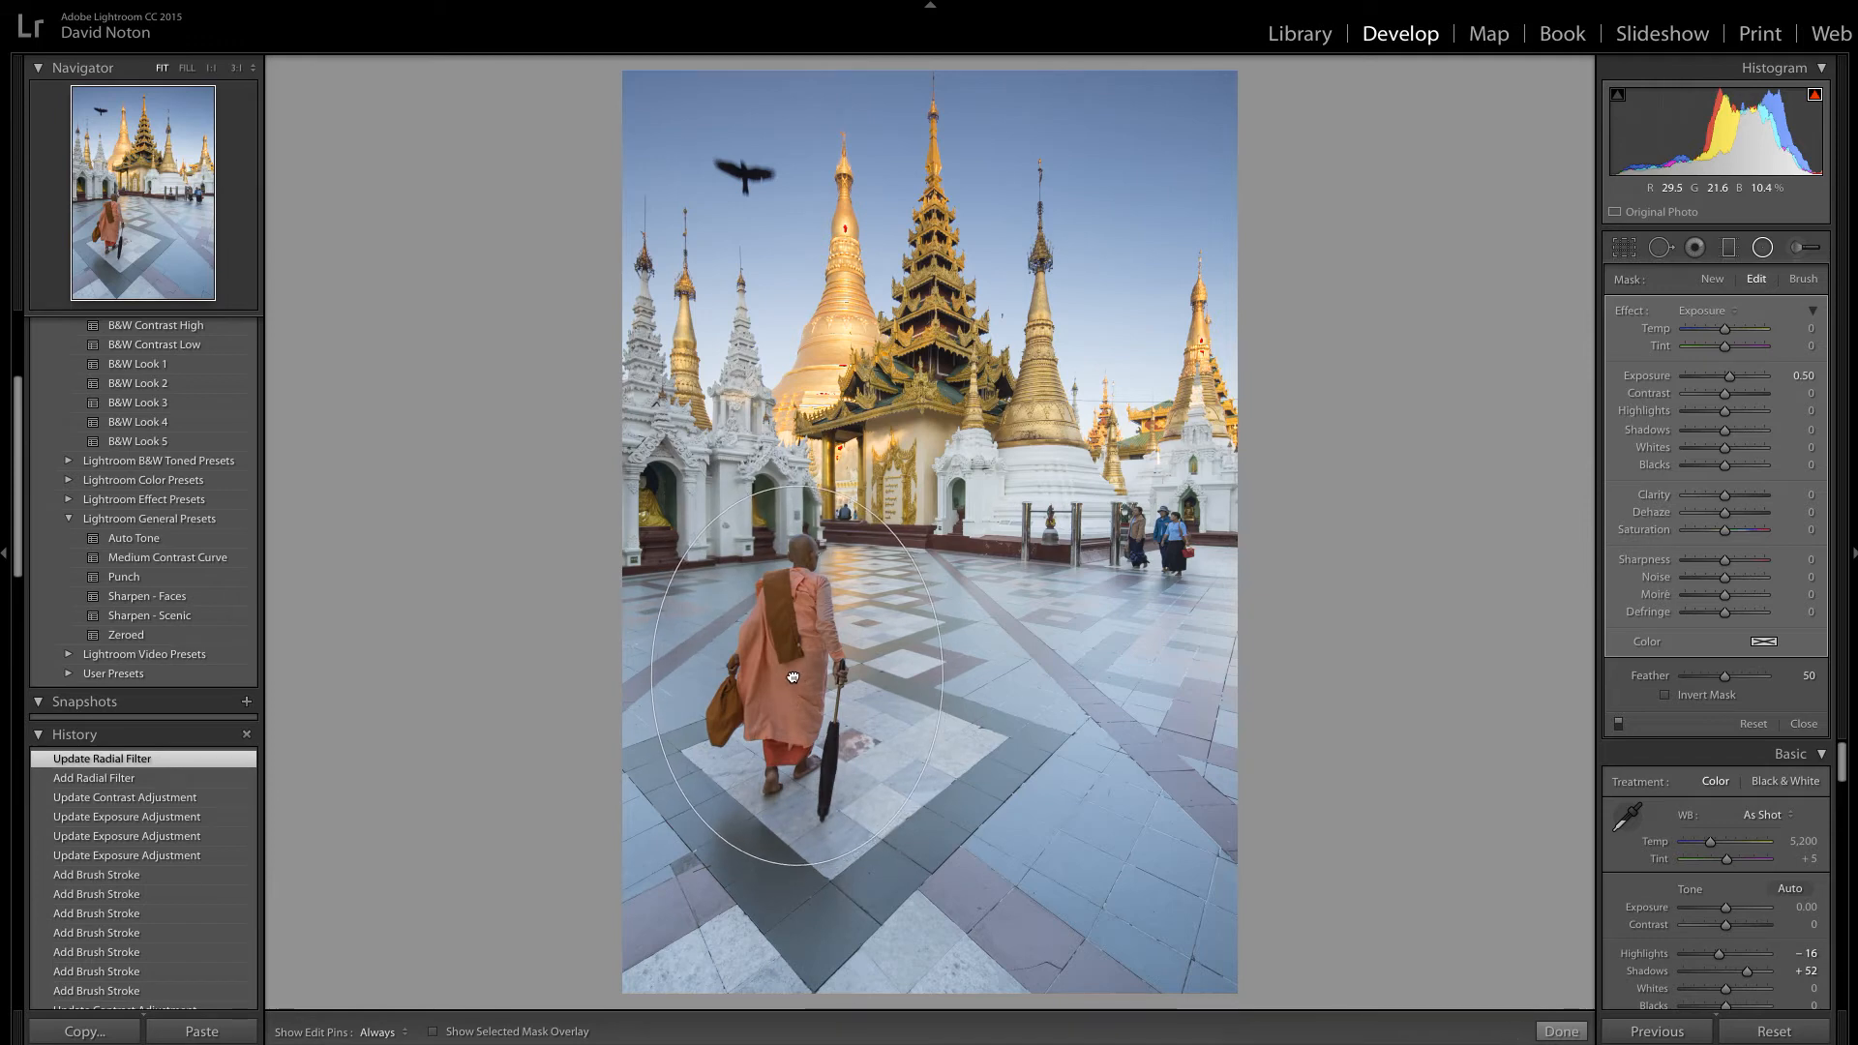
drag(941, 675, 917, 675)
drag(676, 674, 677, 670)
drag(796, 486, 795, 494)
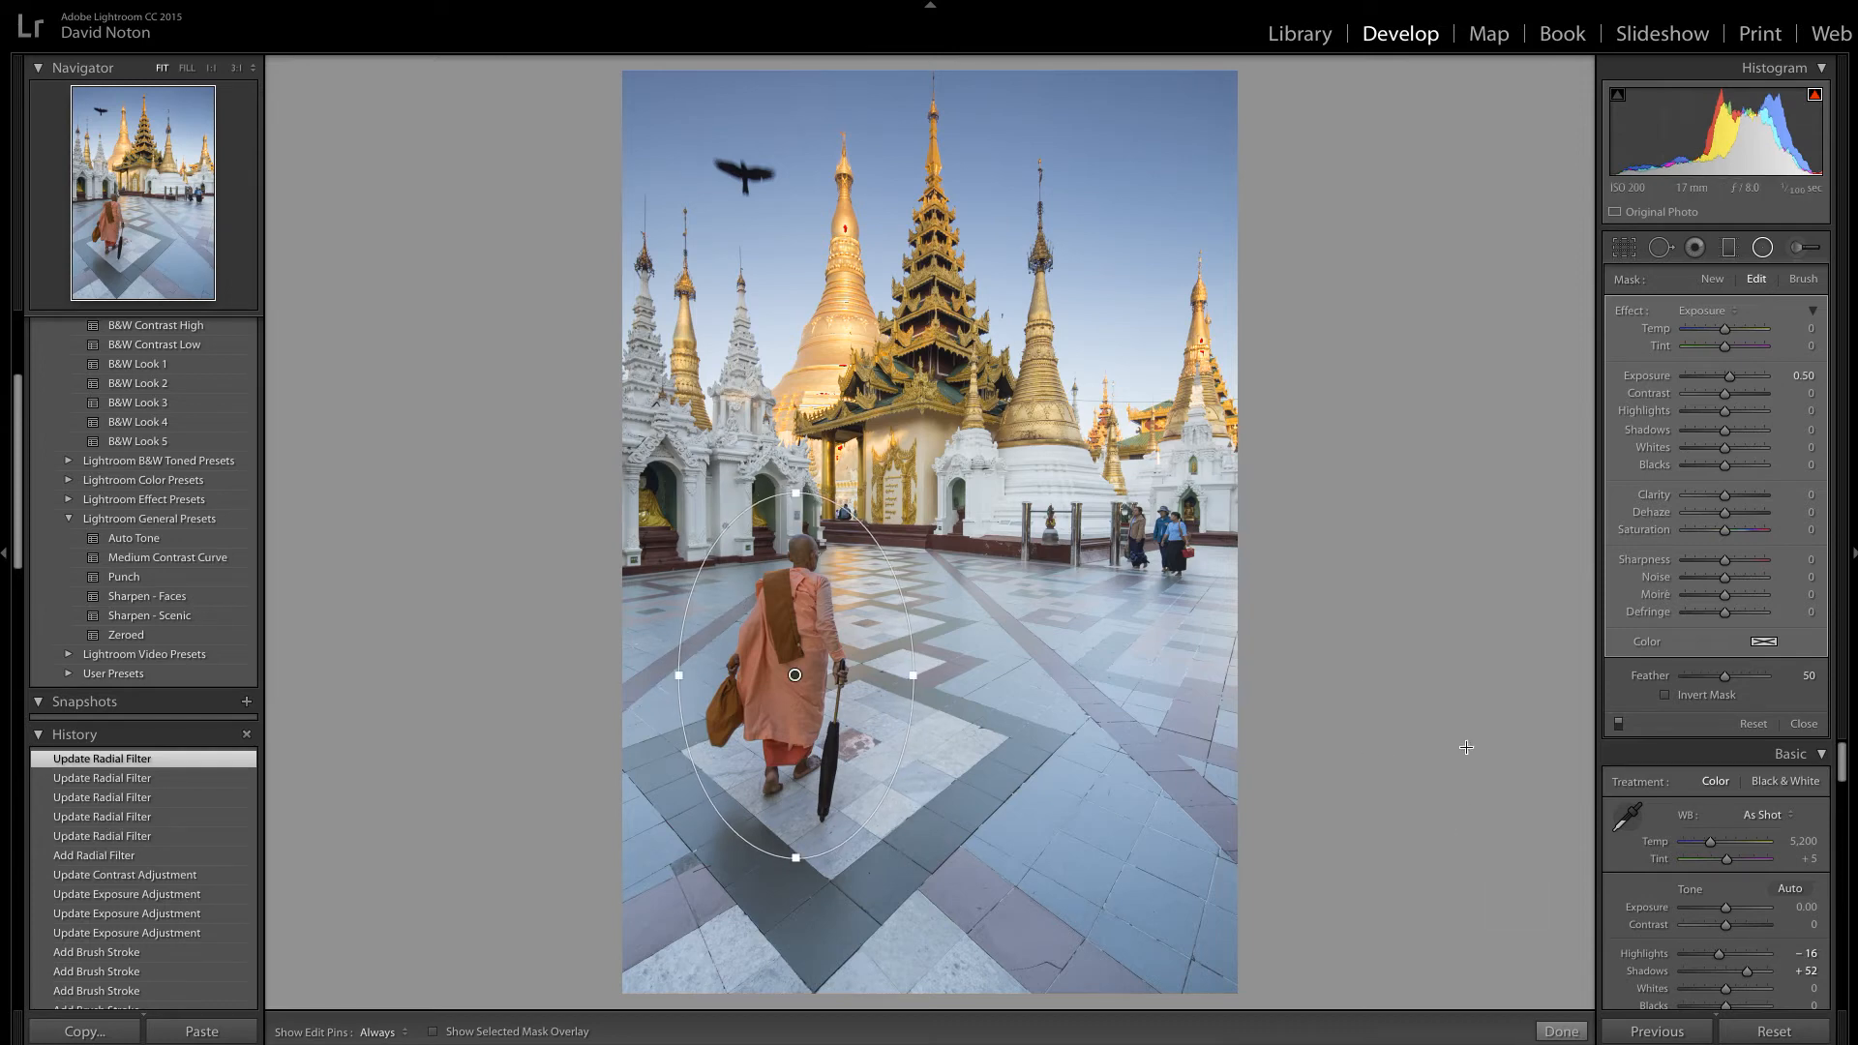
Step: Invert the radial filter's mask and set its Exposure to 0.10
click(1666, 696)
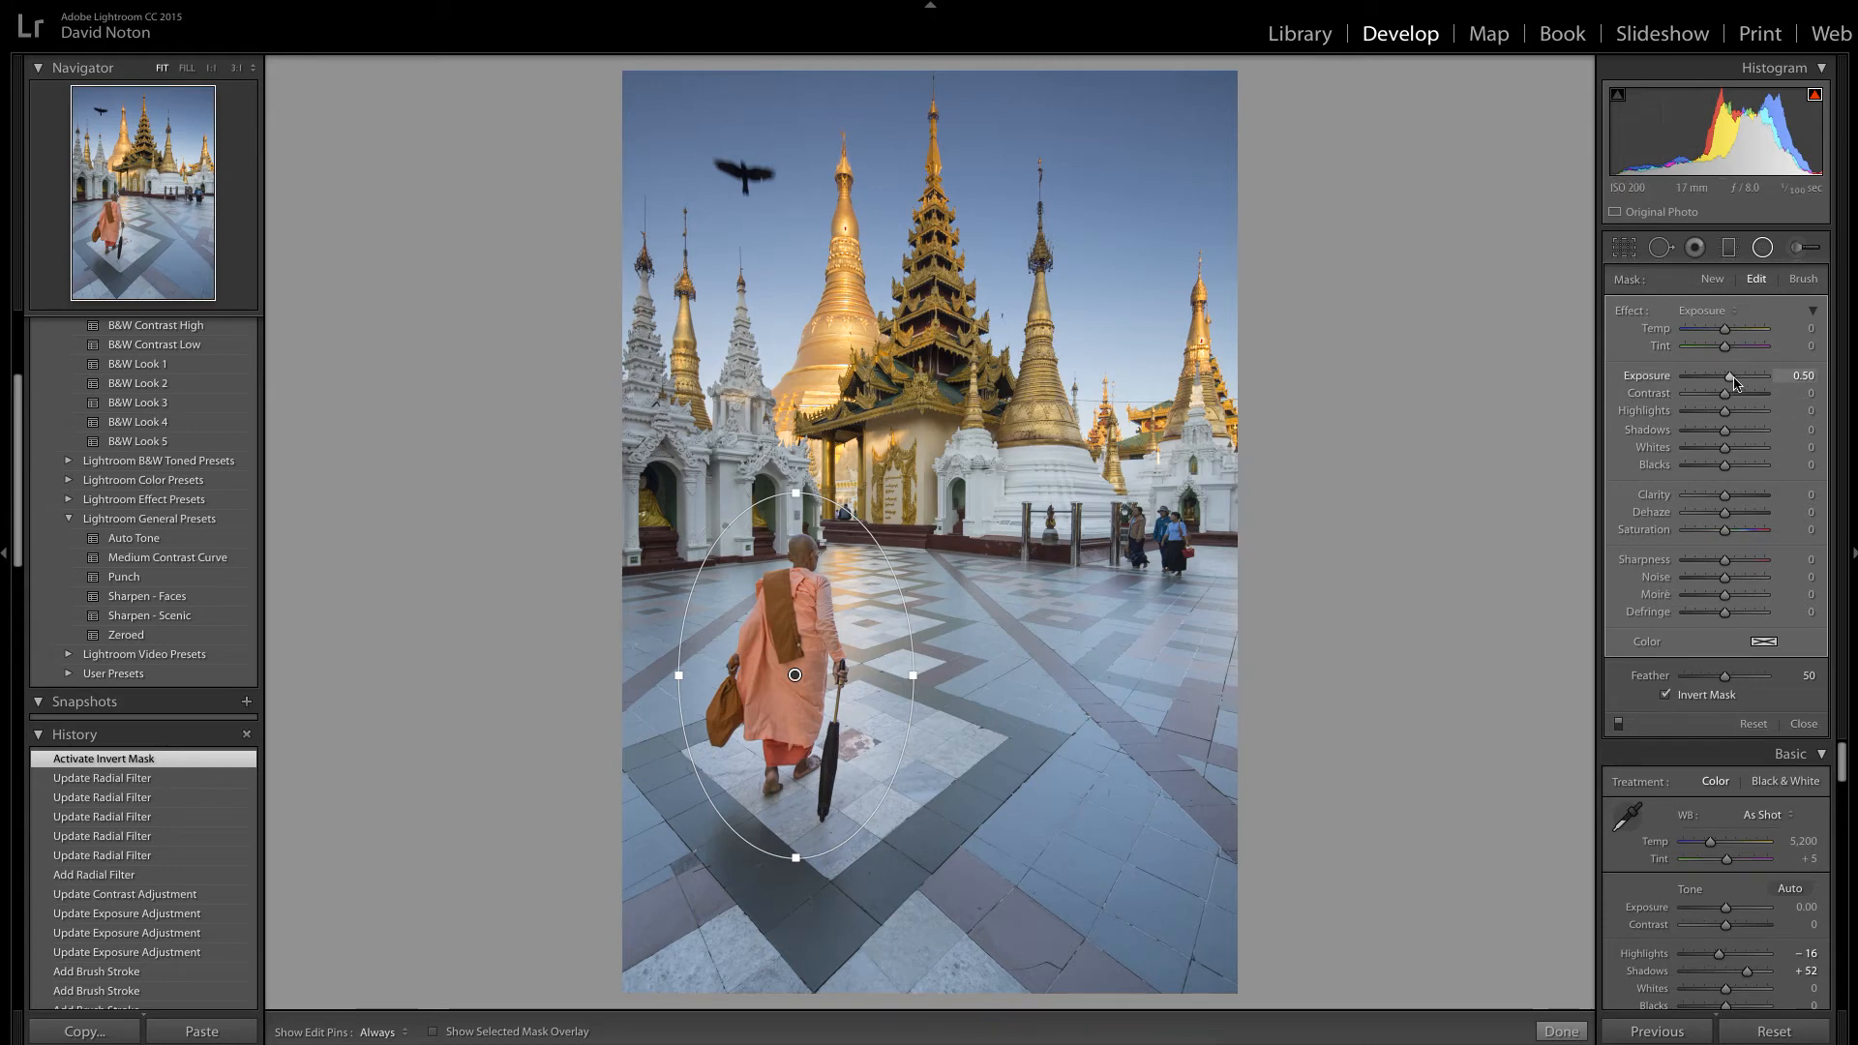
drag(1733, 383, 1731, 386)
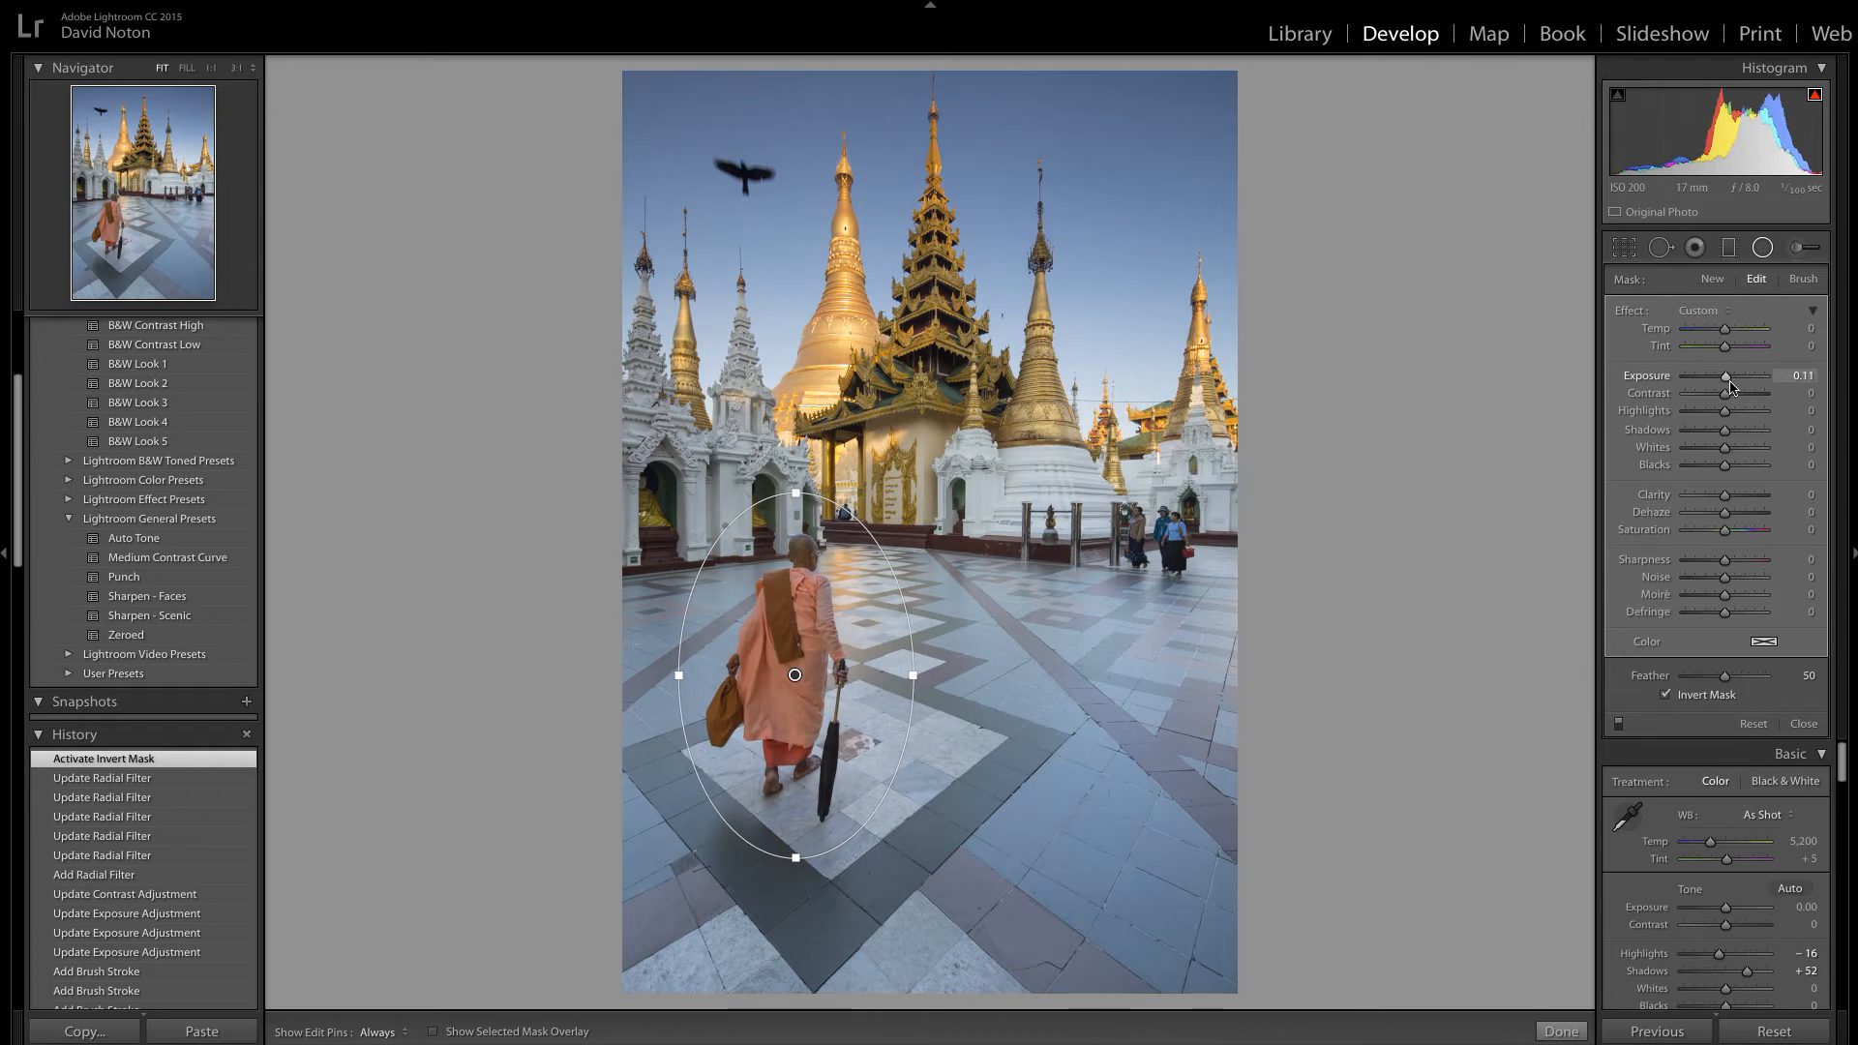
drag(1732, 387, 1728, 388)
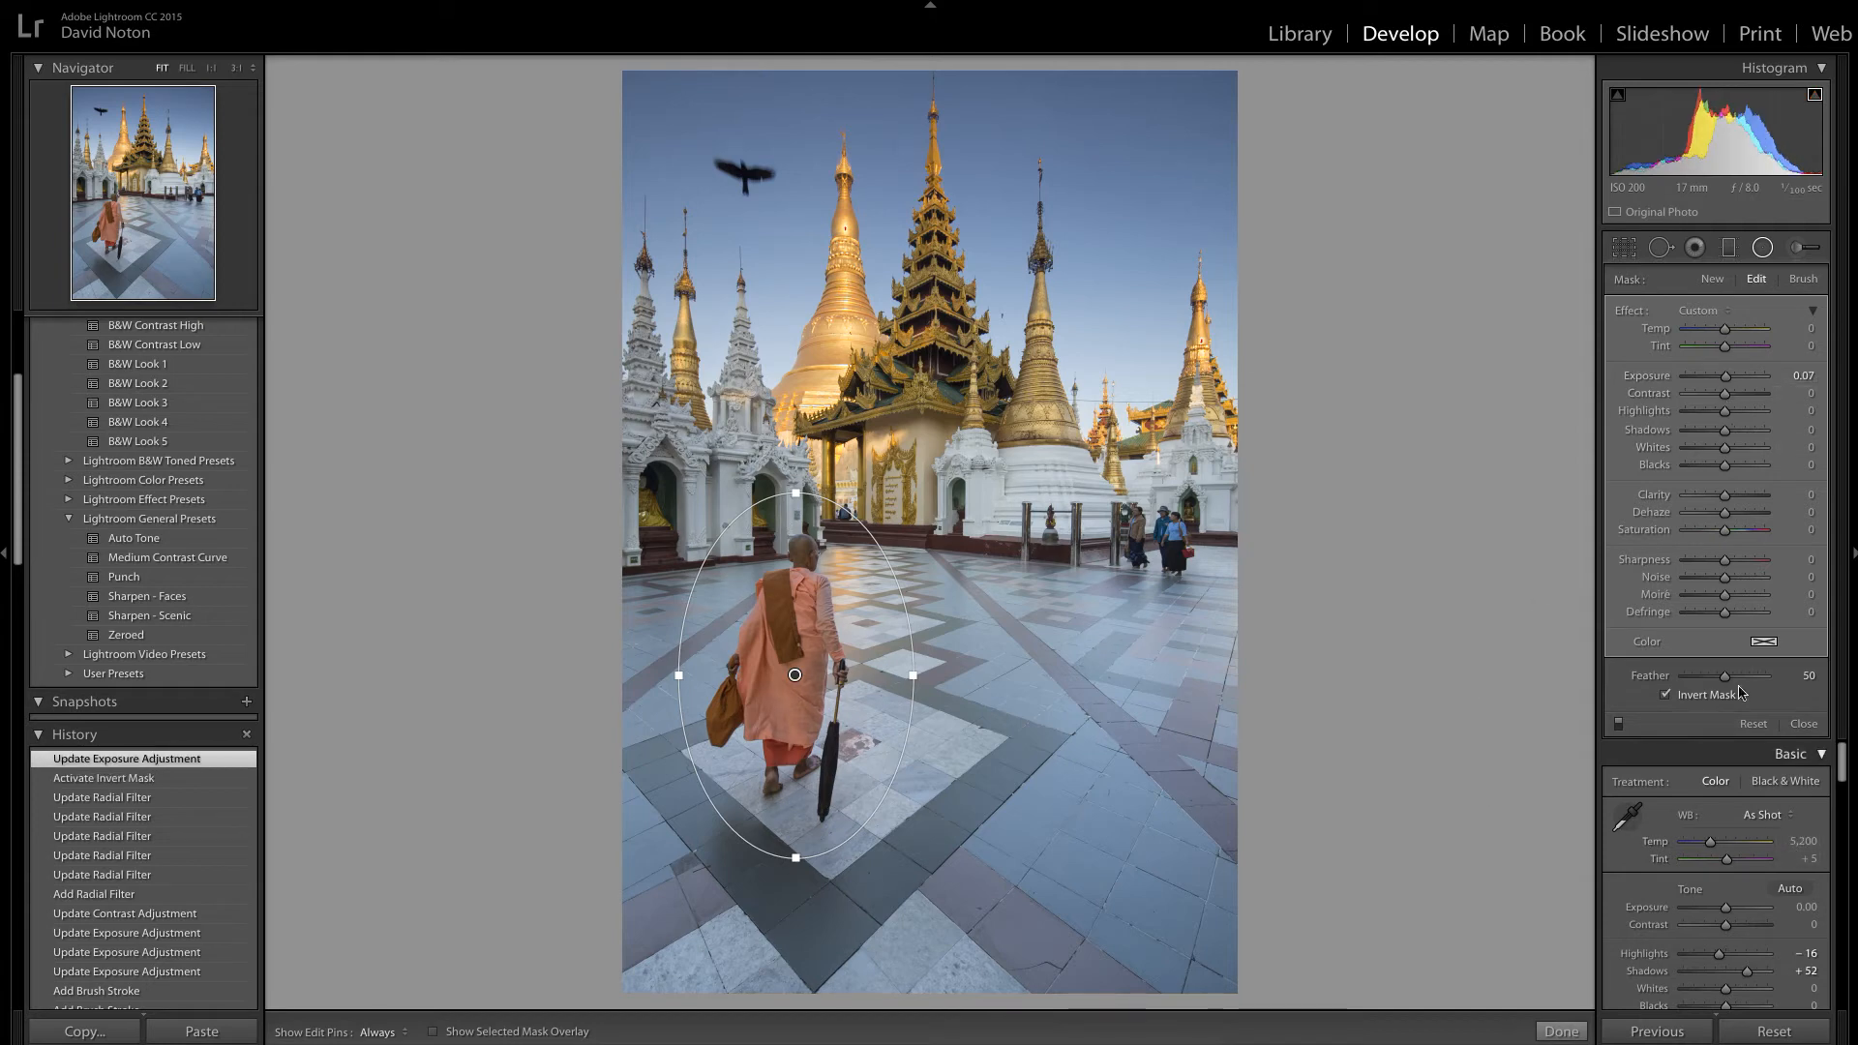
click(1802, 376)
text(0)
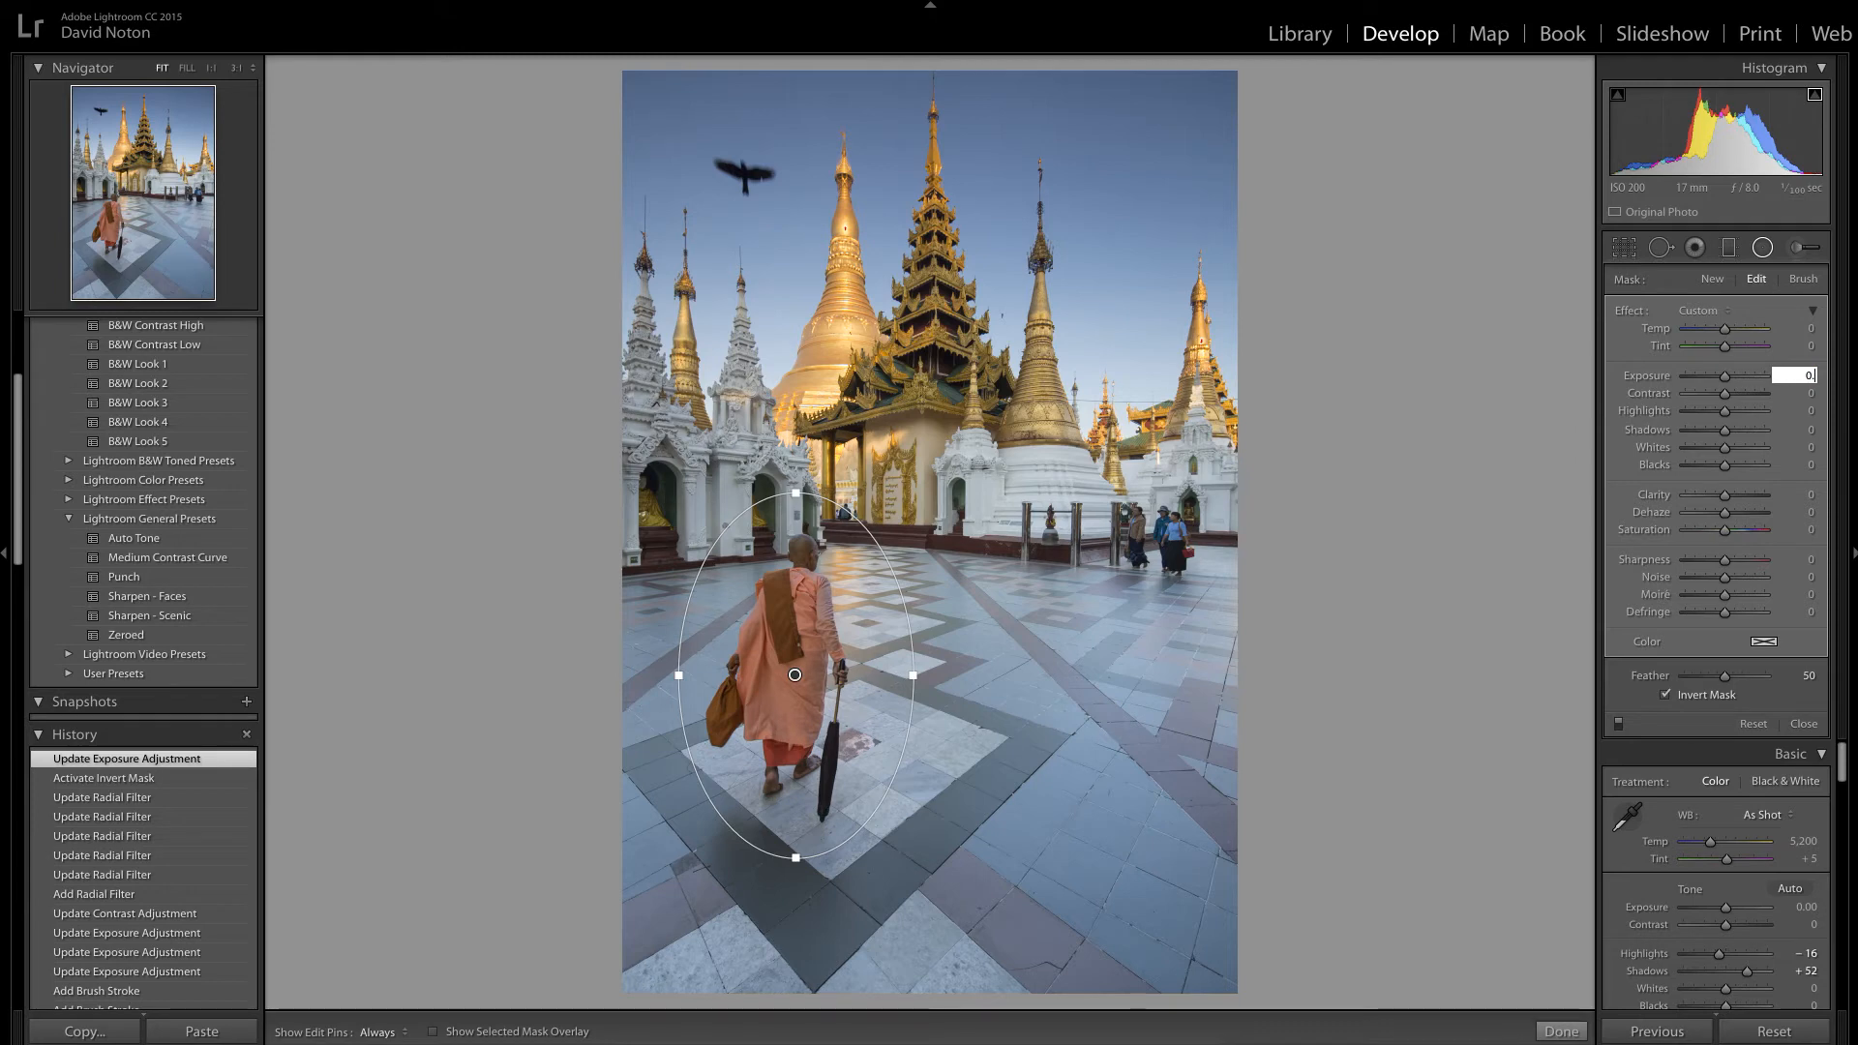
text(.1)
Step: Compare the photo with the radial filter disabled and enabled
click(1620, 724)
click(1619, 724)
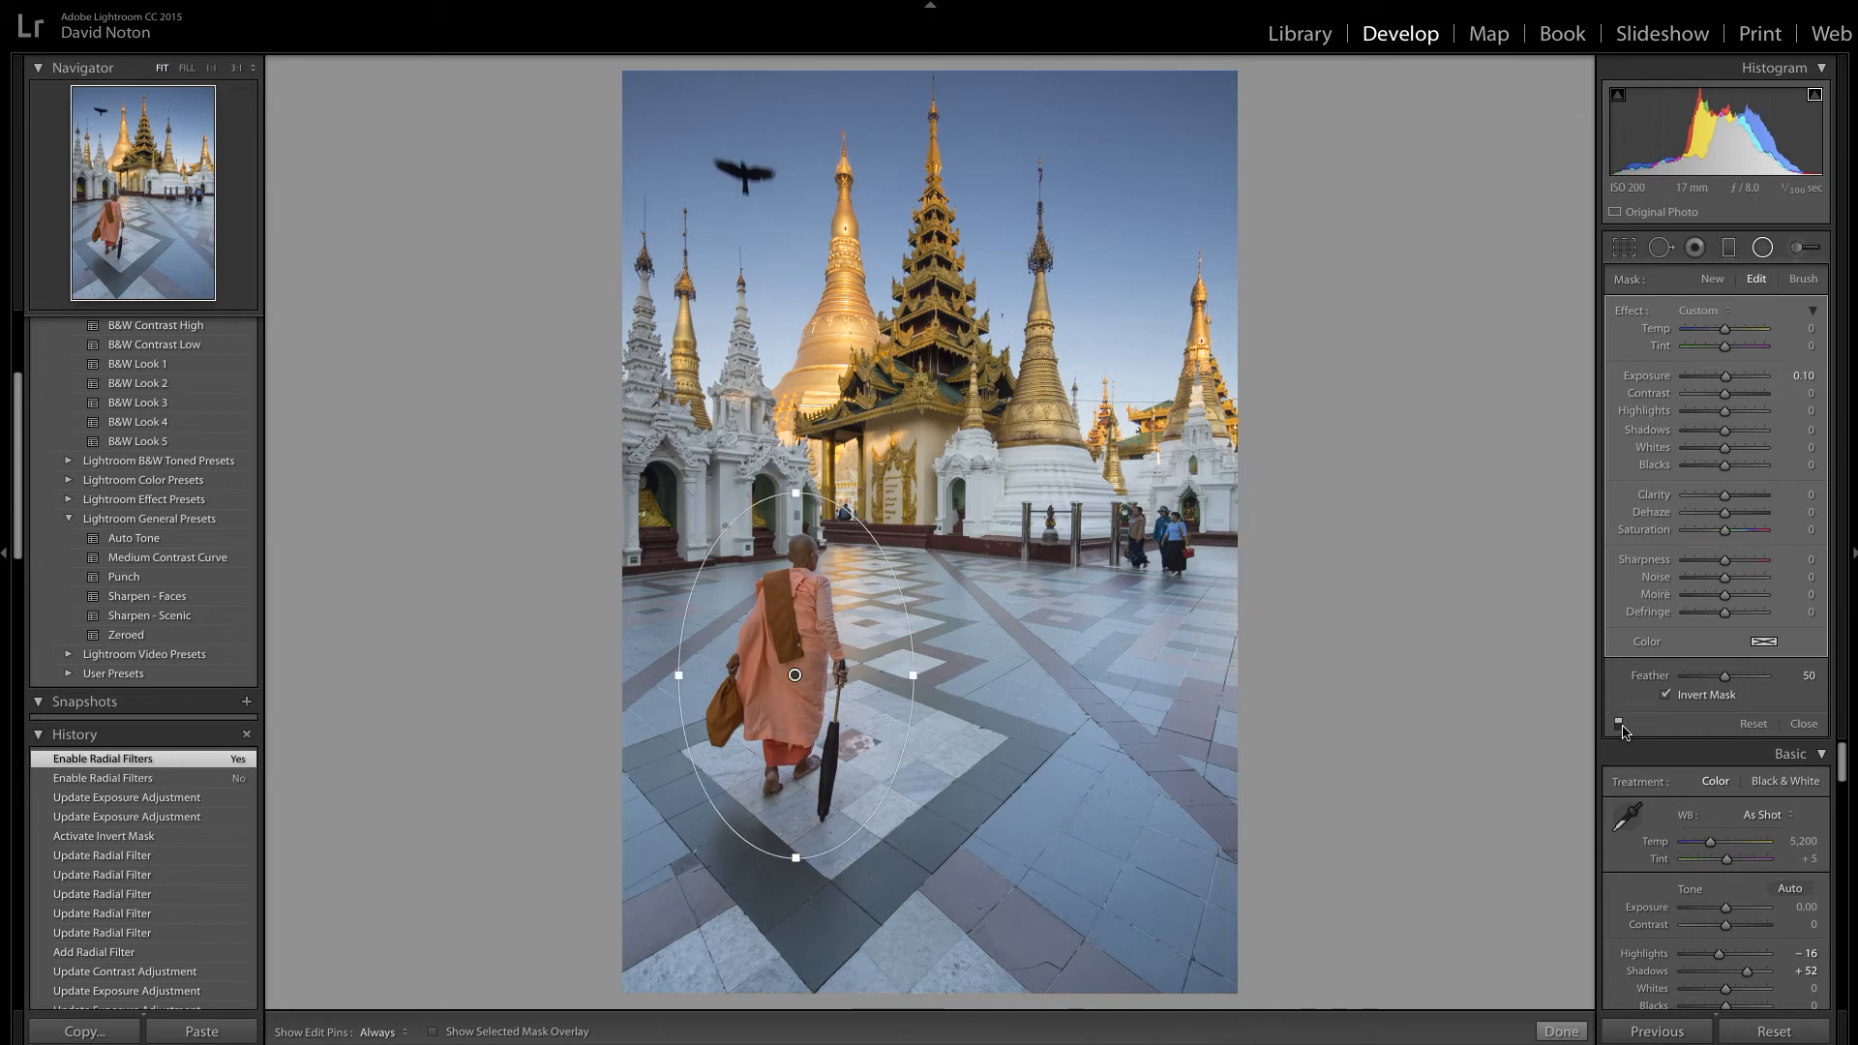
click(1619, 724)
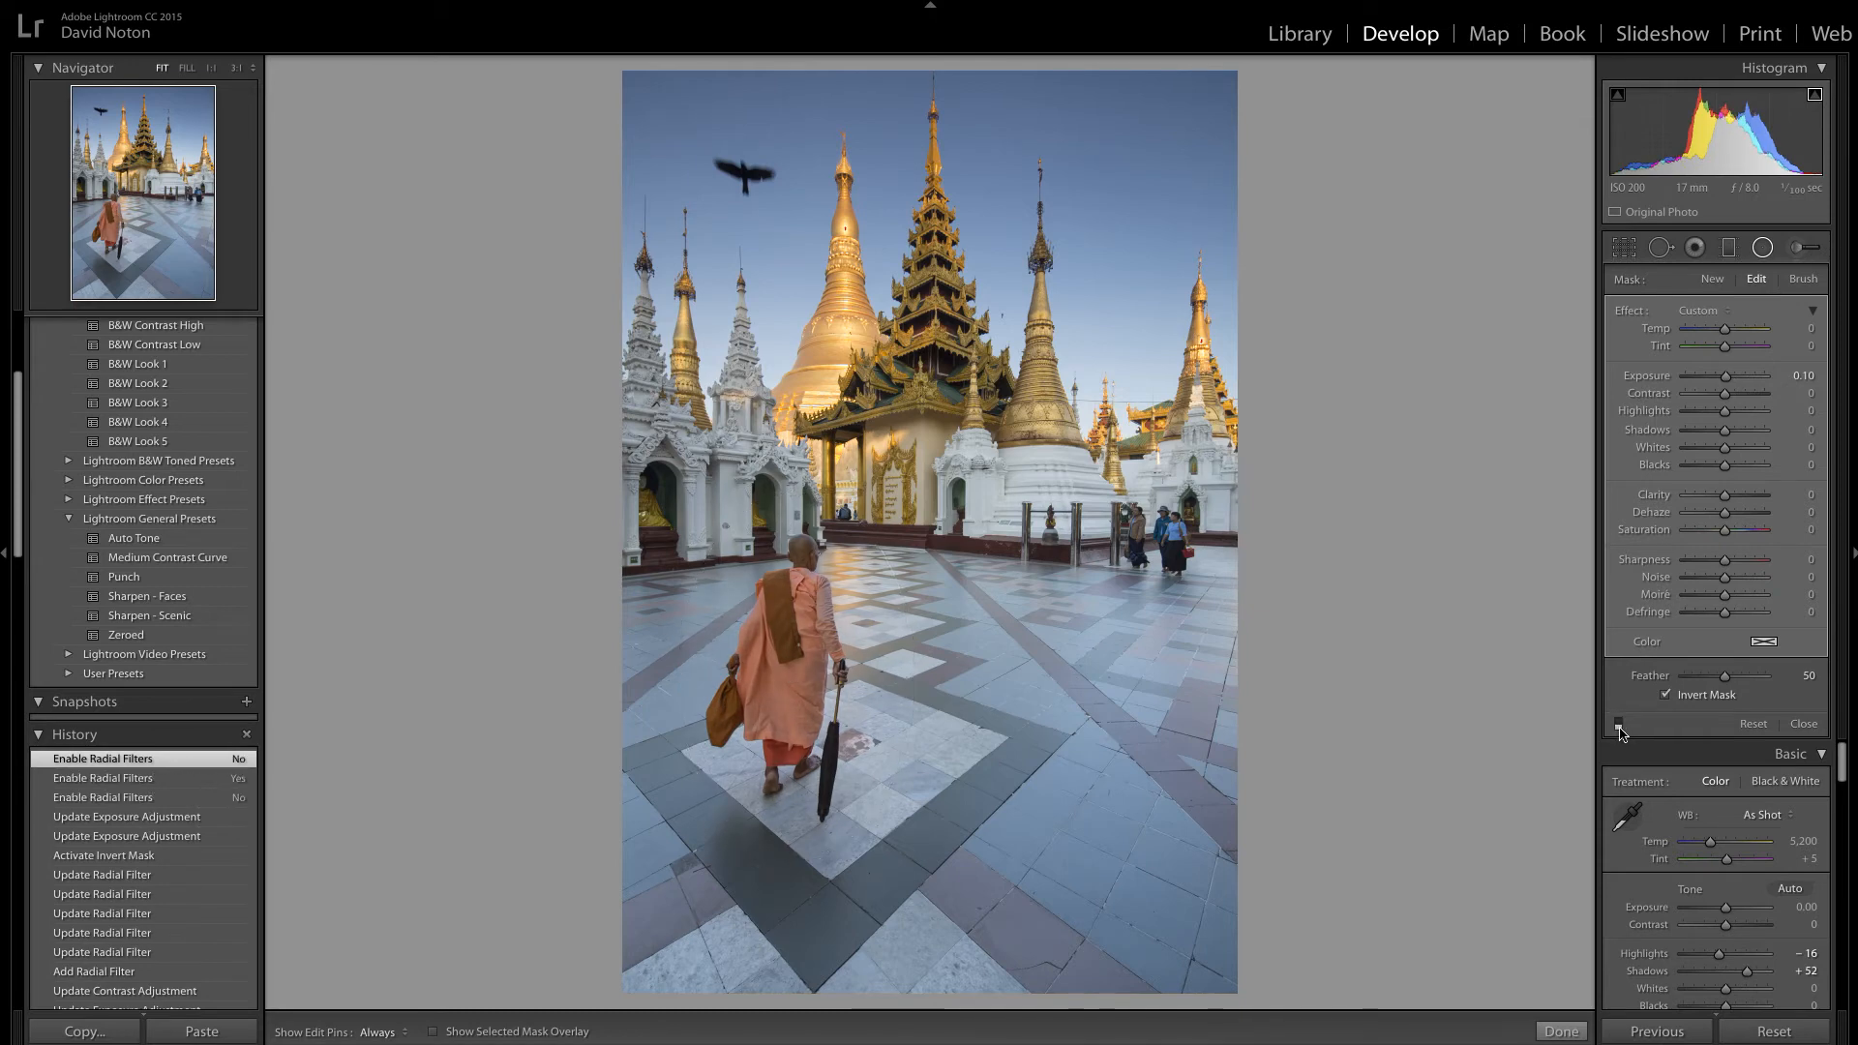
click(1619, 723)
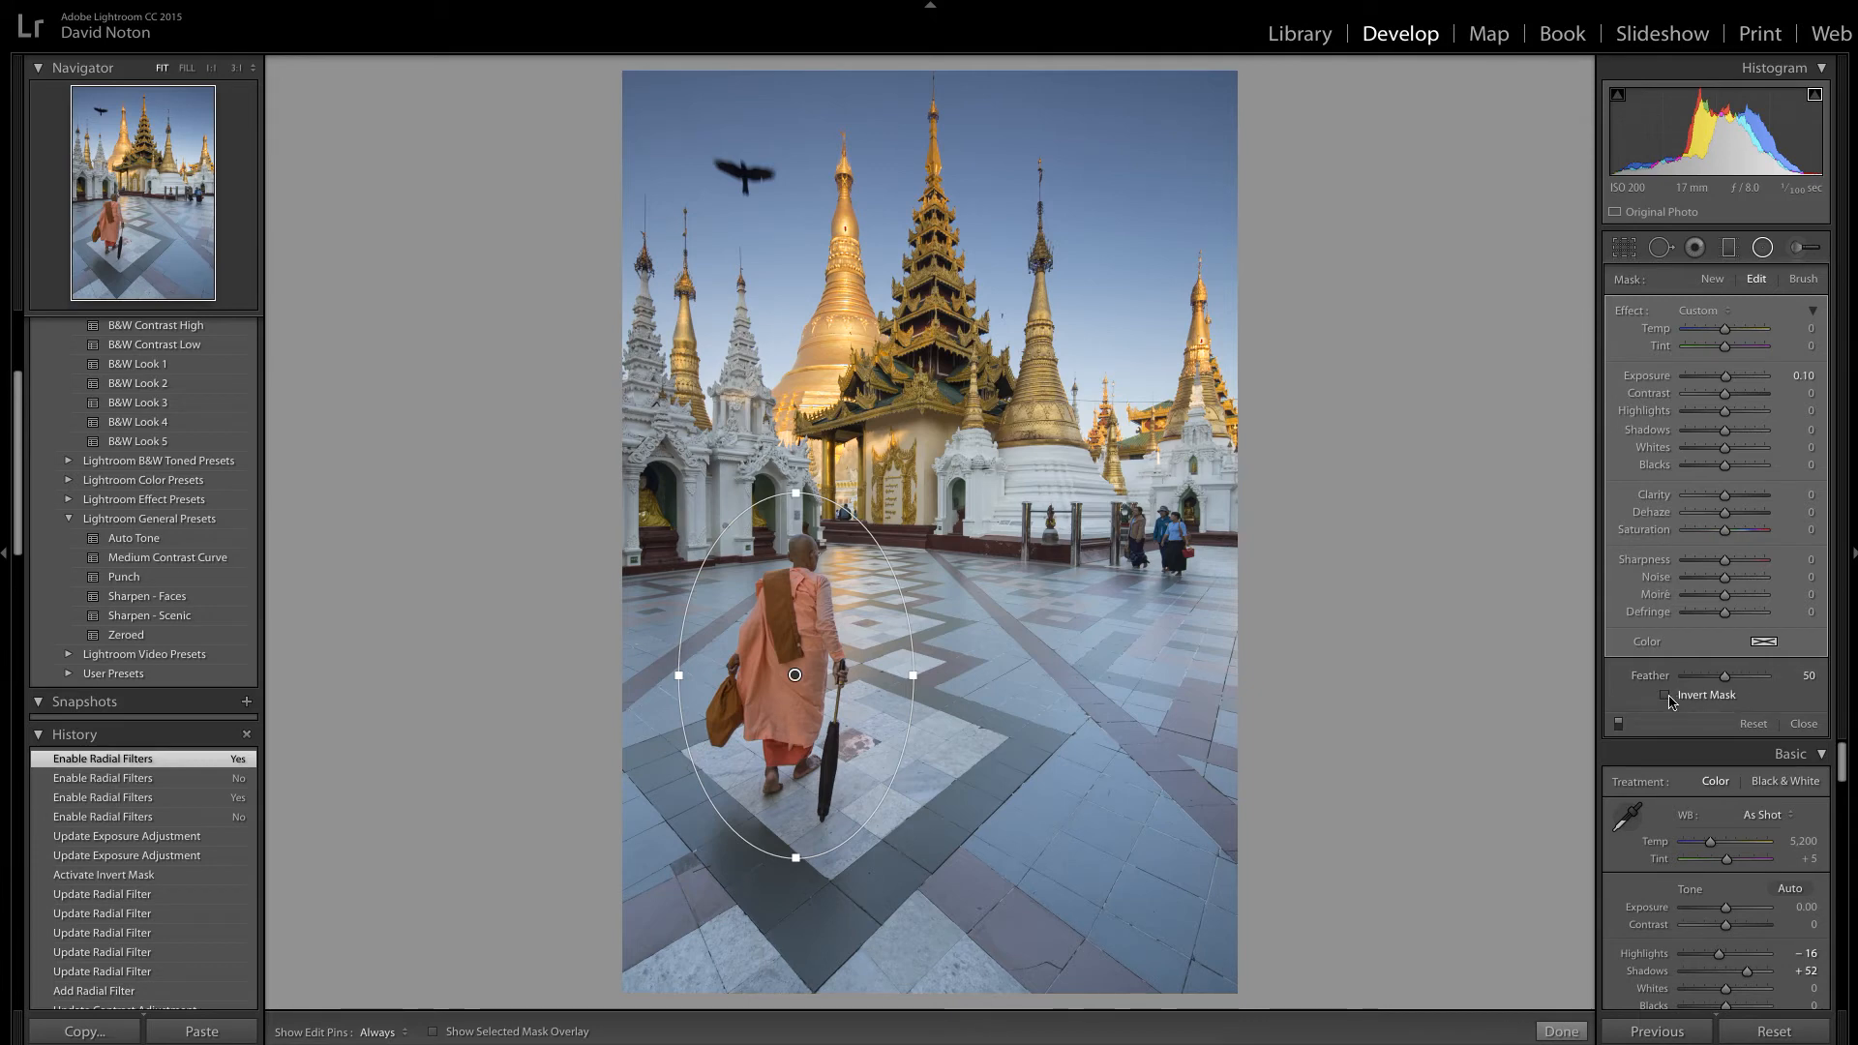
Step: Turn off the radial filter's mask inversion and lower its Exposure to 0.00
click(1671, 696)
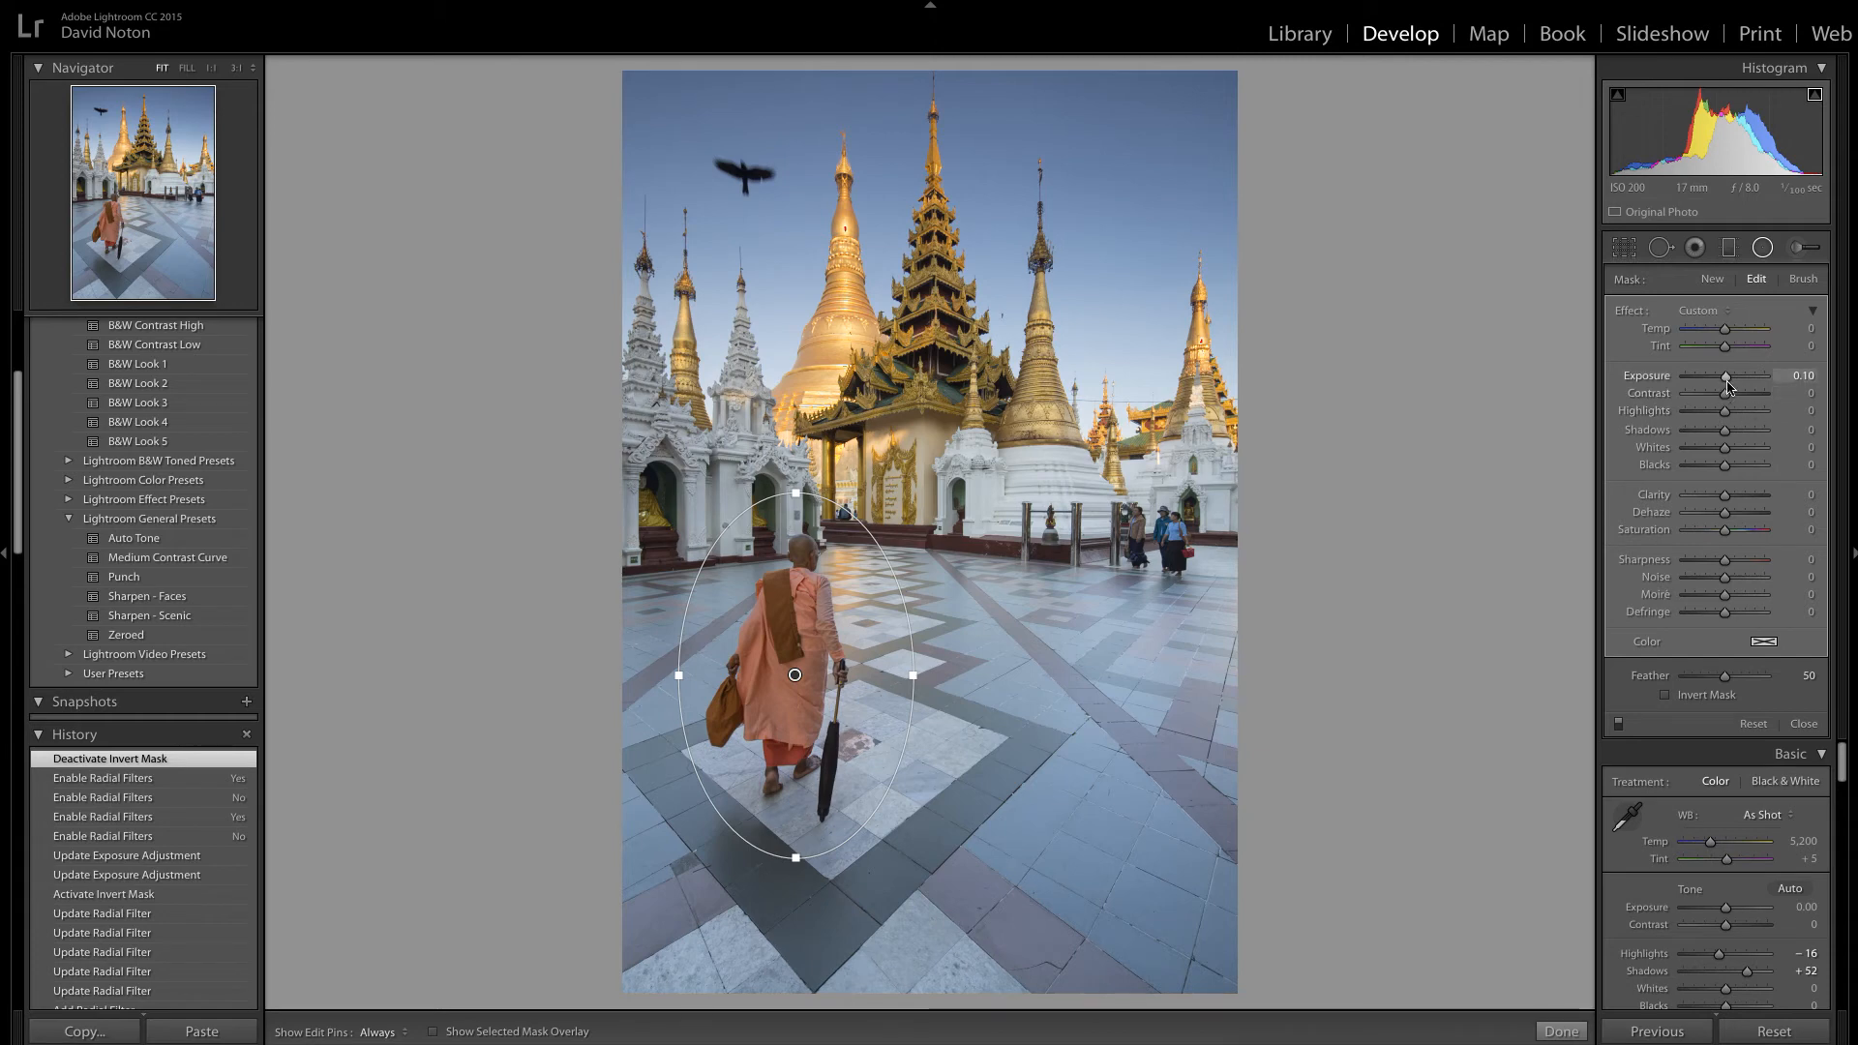
drag(1727, 384, 1726, 386)
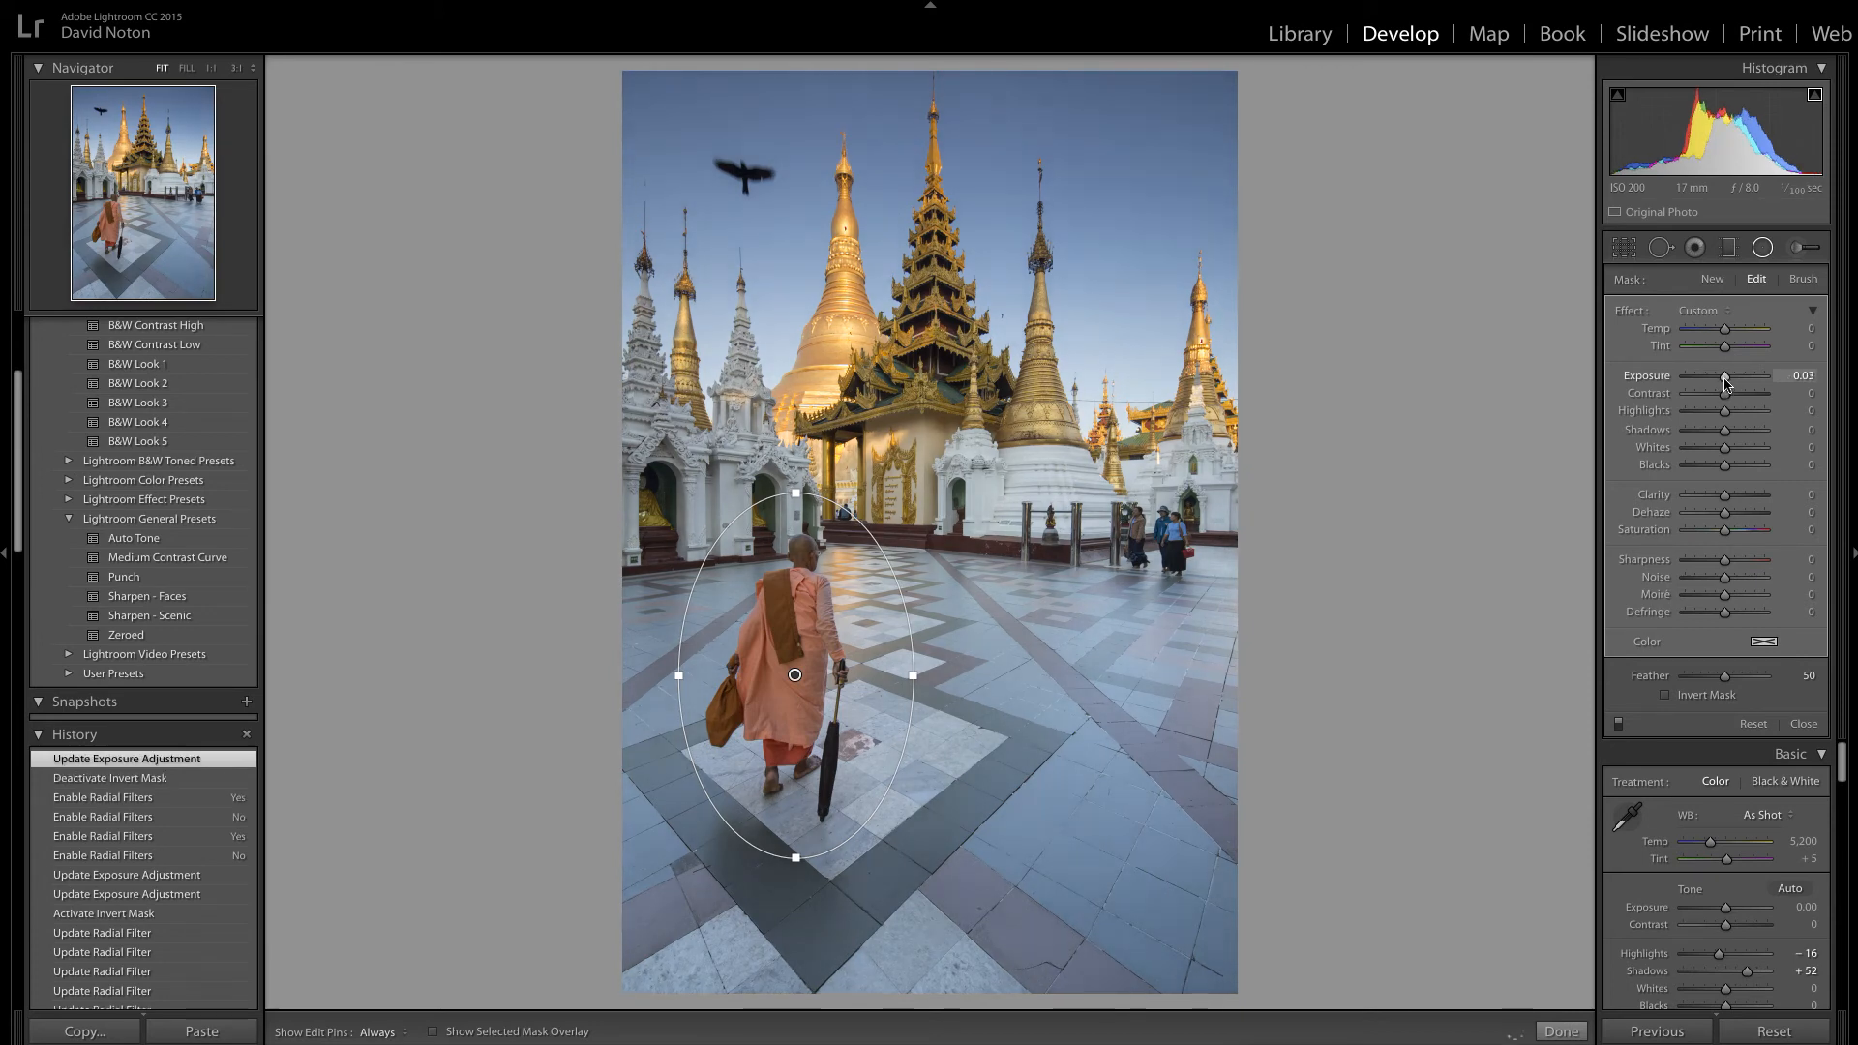
drag(1728, 385, 1725, 385)
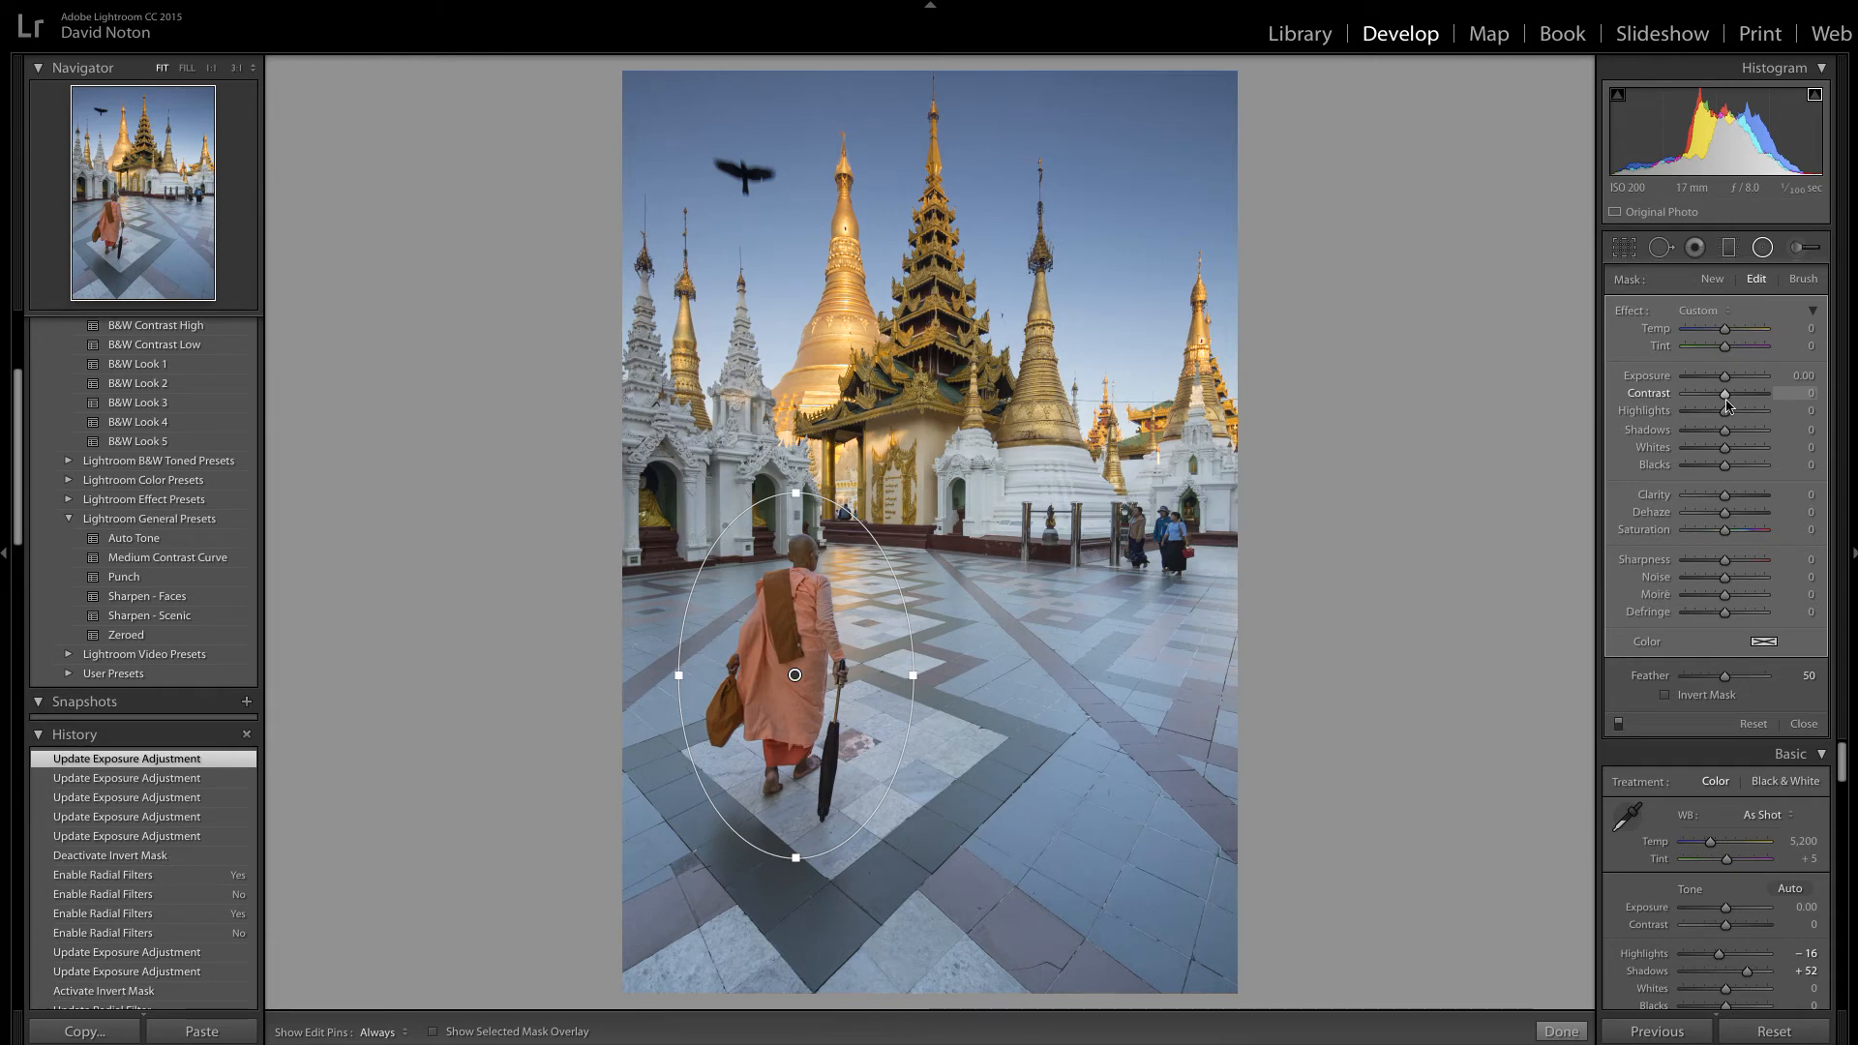
Step: Set the radial filter's Contrast to 7 and finish editing the filter
drag(1730, 405, 1733, 404)
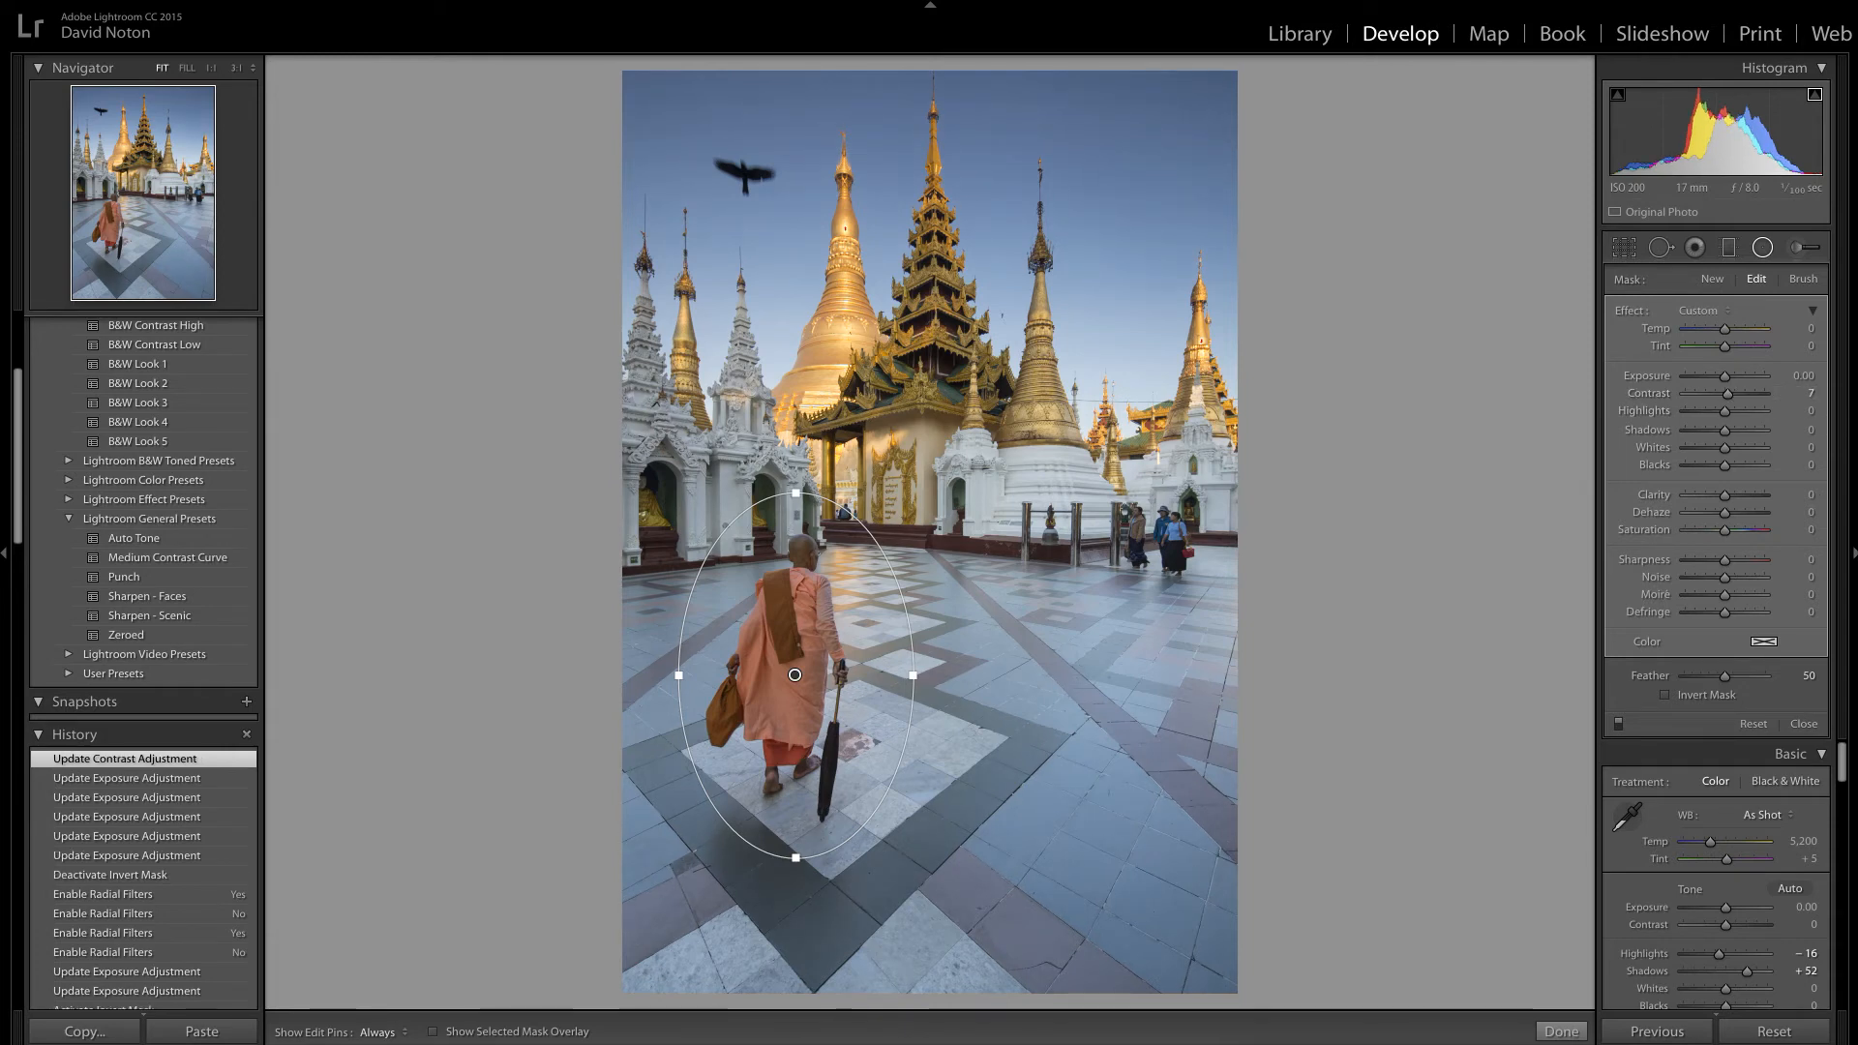
click(1560, 1033)
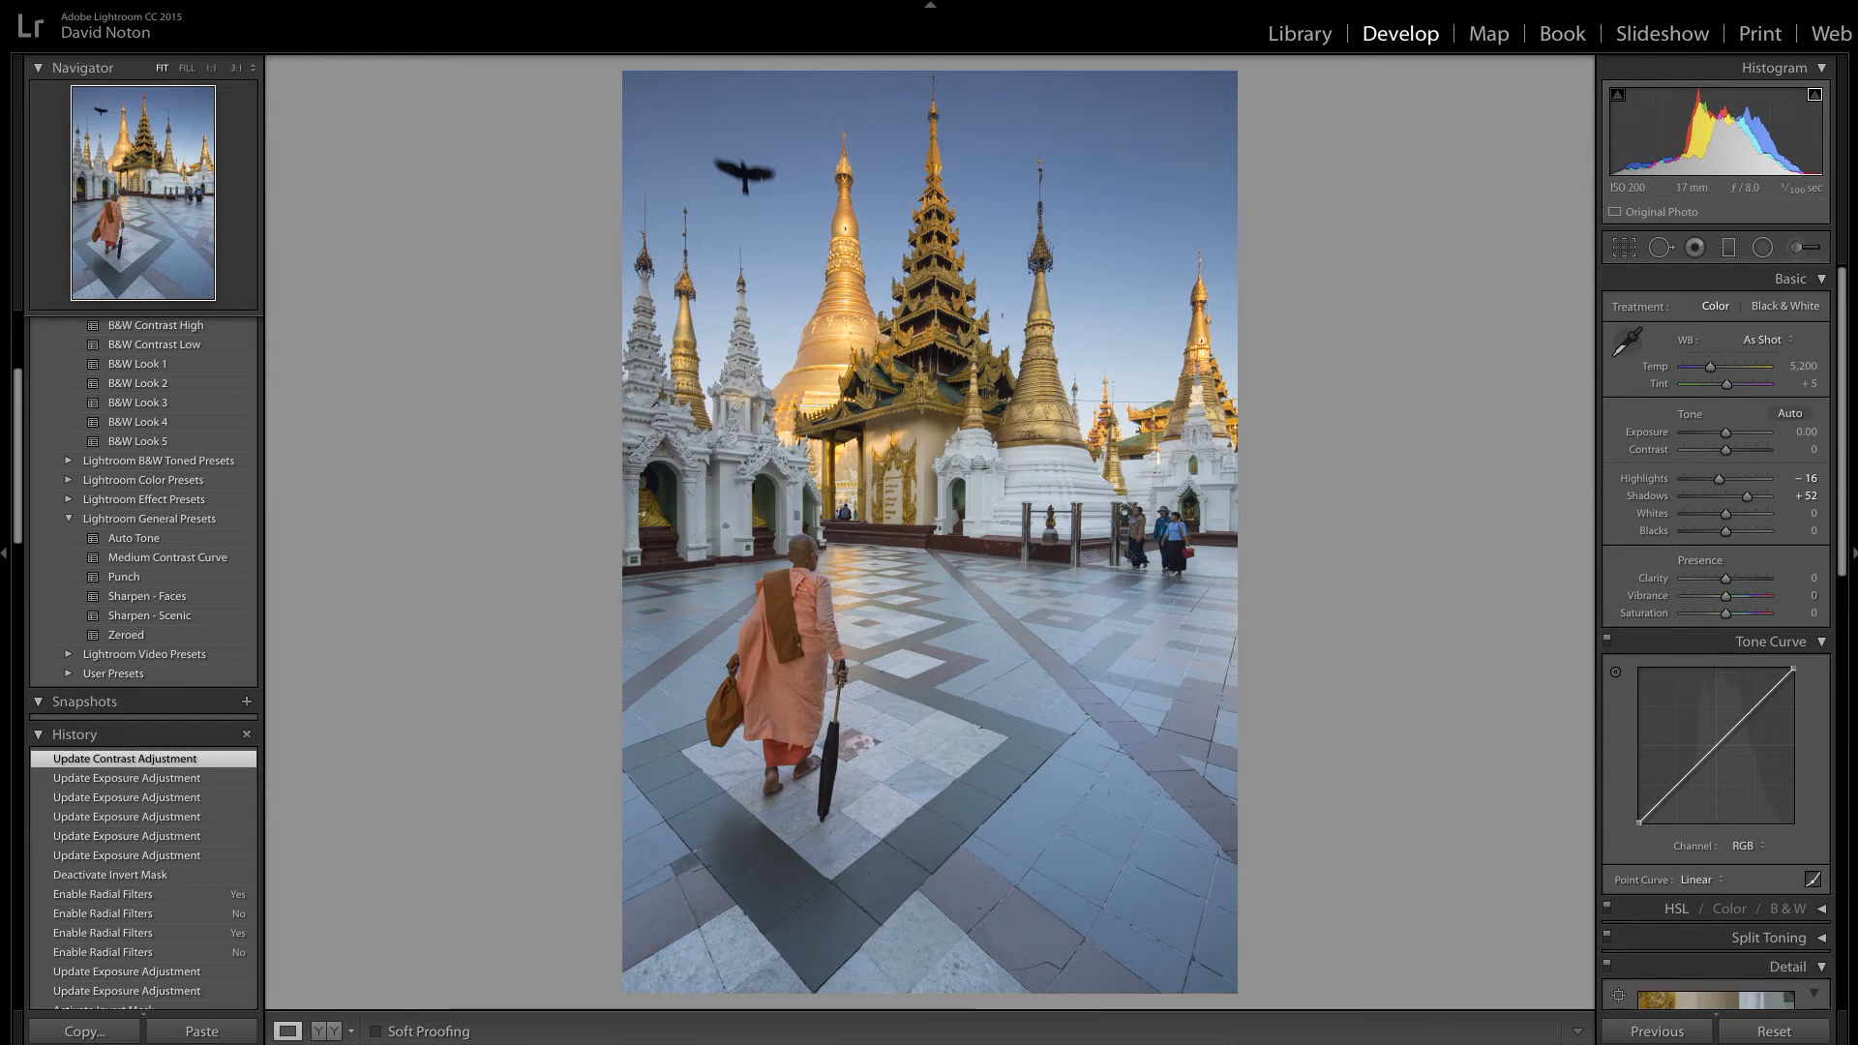
Step: Lift the upper tones of the RGB point curve, pull its shadows down slightly, and set Vibrance to +7
drag(1742, 719, 1749, 701)
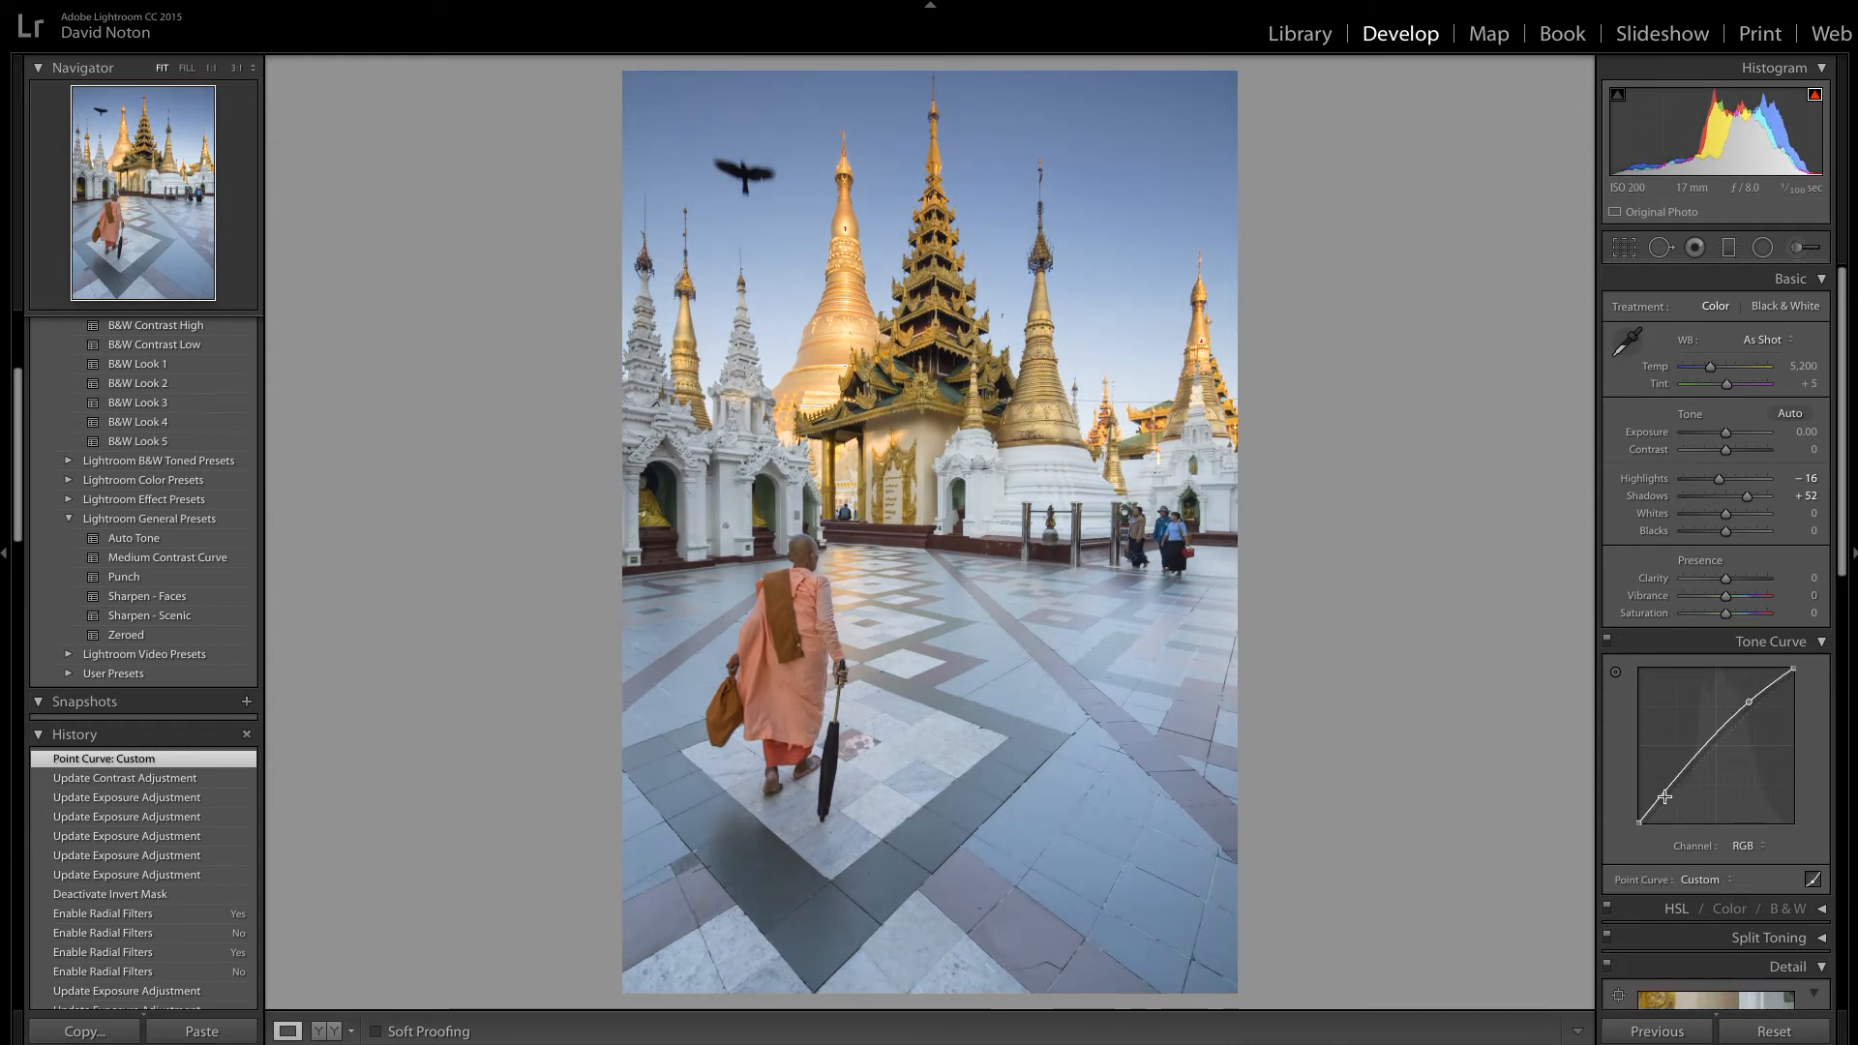
drag(1672, 785, 1667, 790)
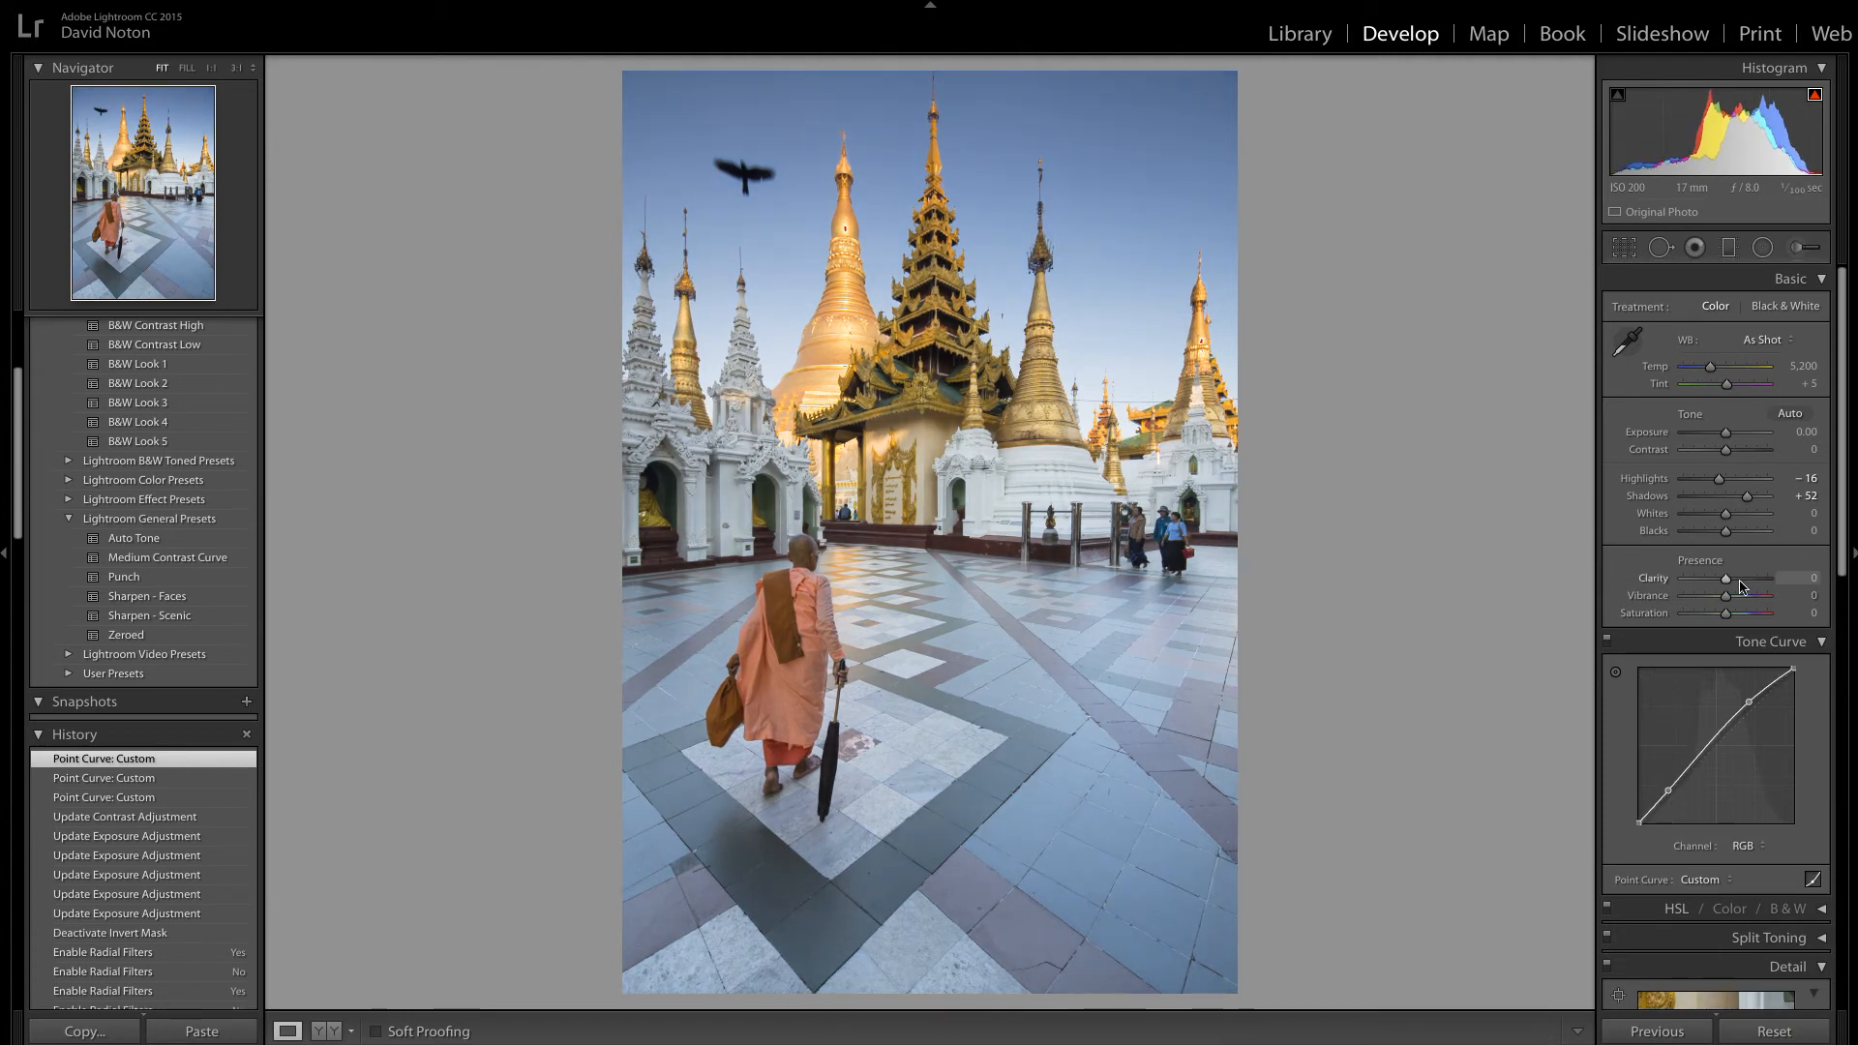
drag(1727, 599, 1728, 598)
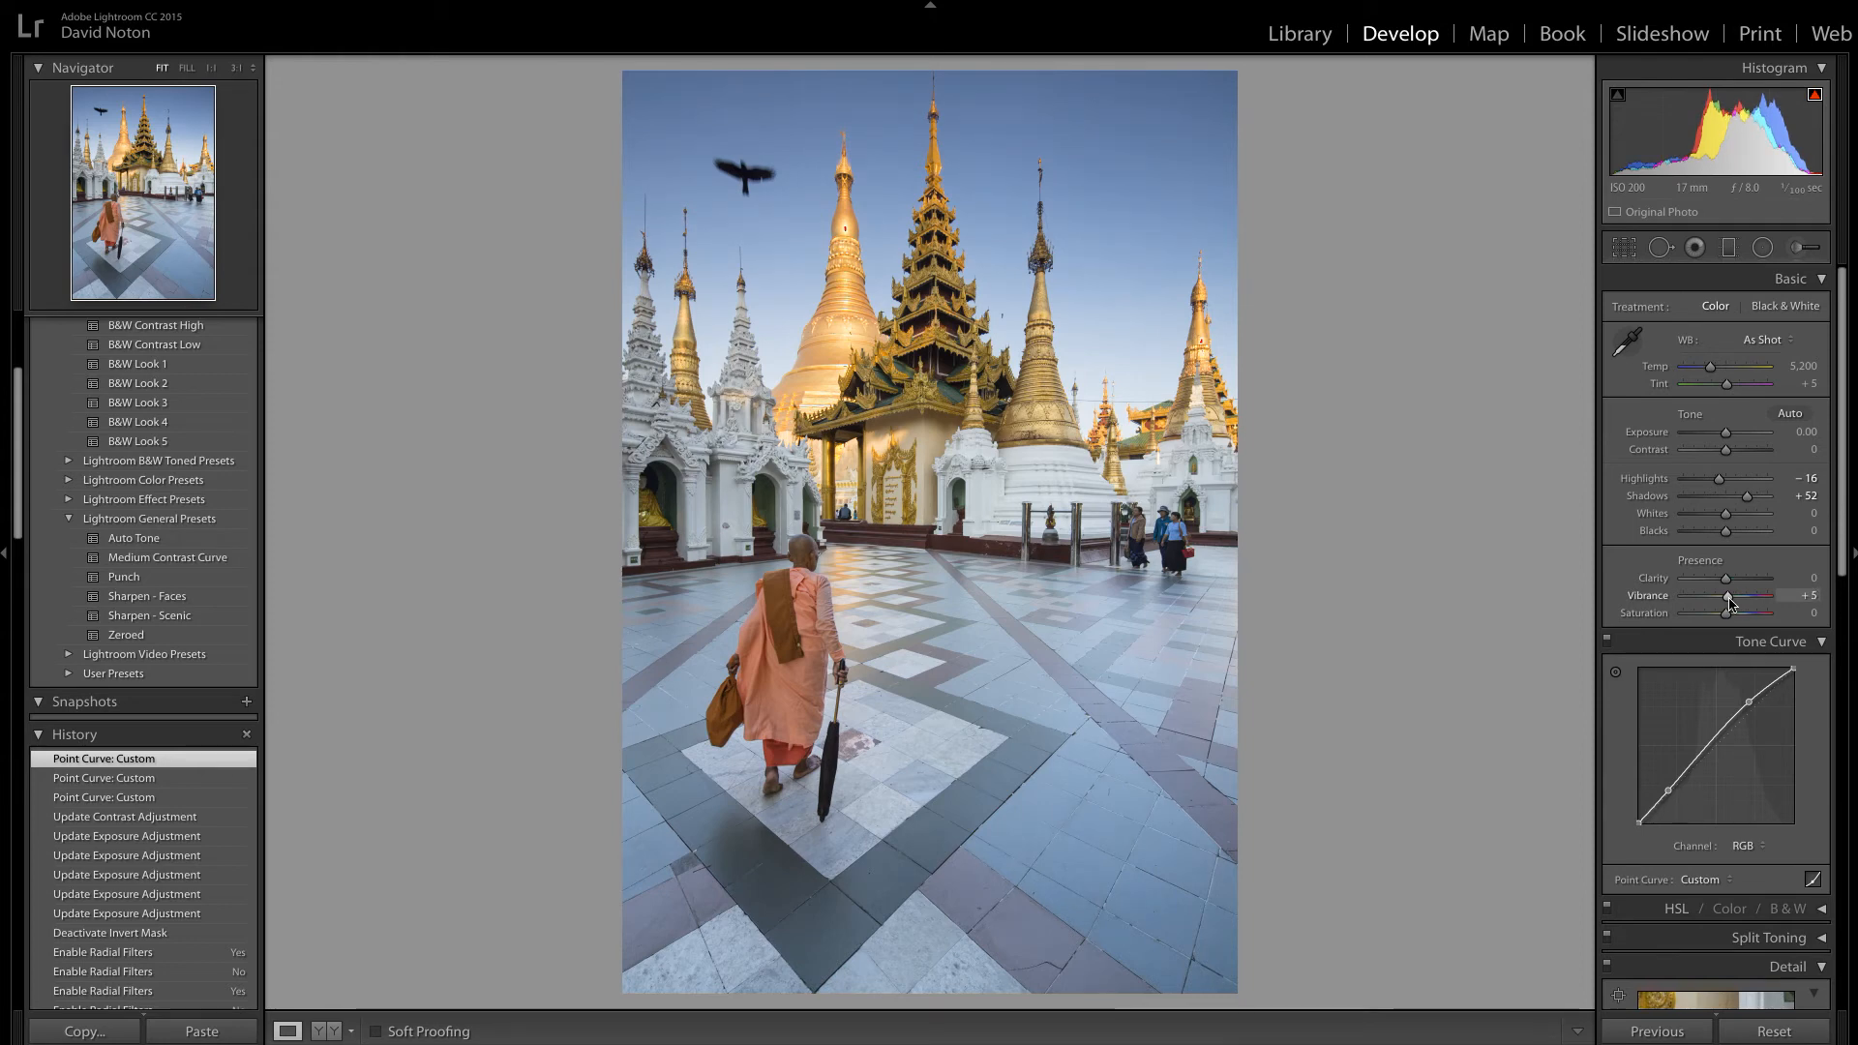
drag(1729, 600, 1732, 600)
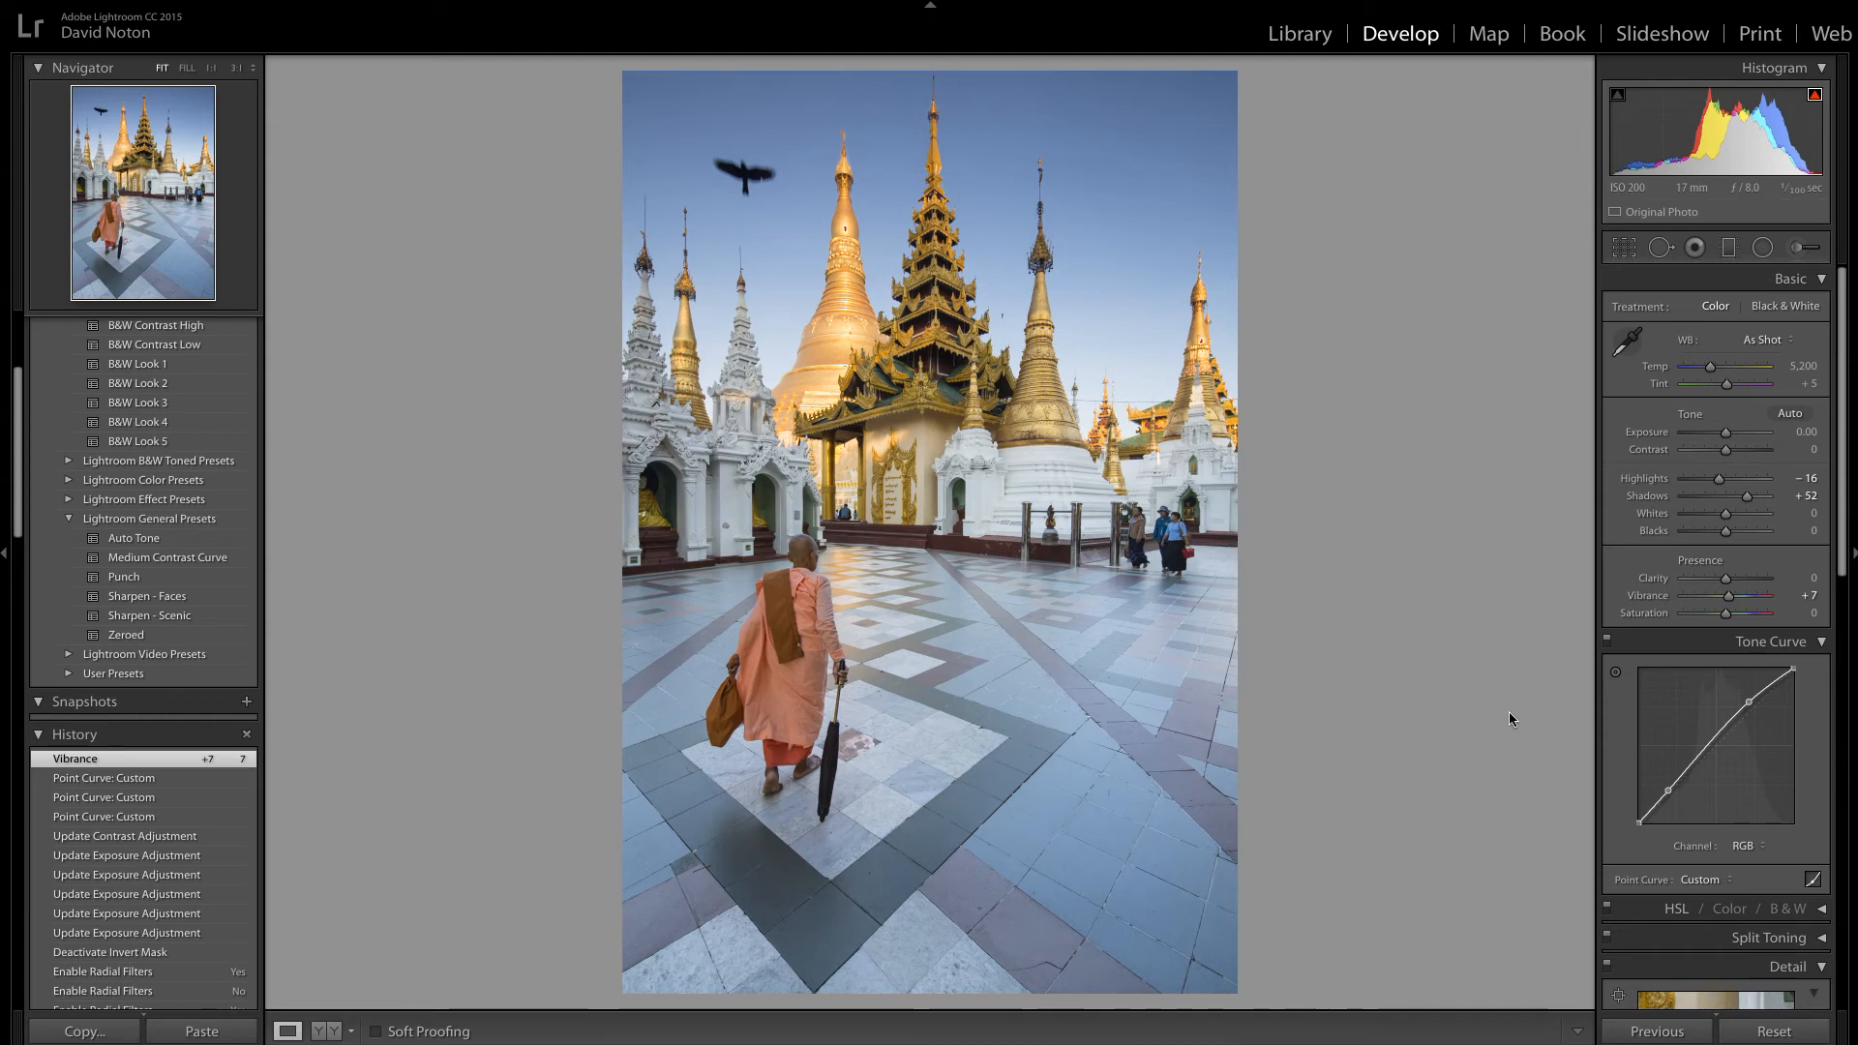
Step: Apply the Sharpen - Scenic preset and set the sharpening Masking to 12
click(161, 619)
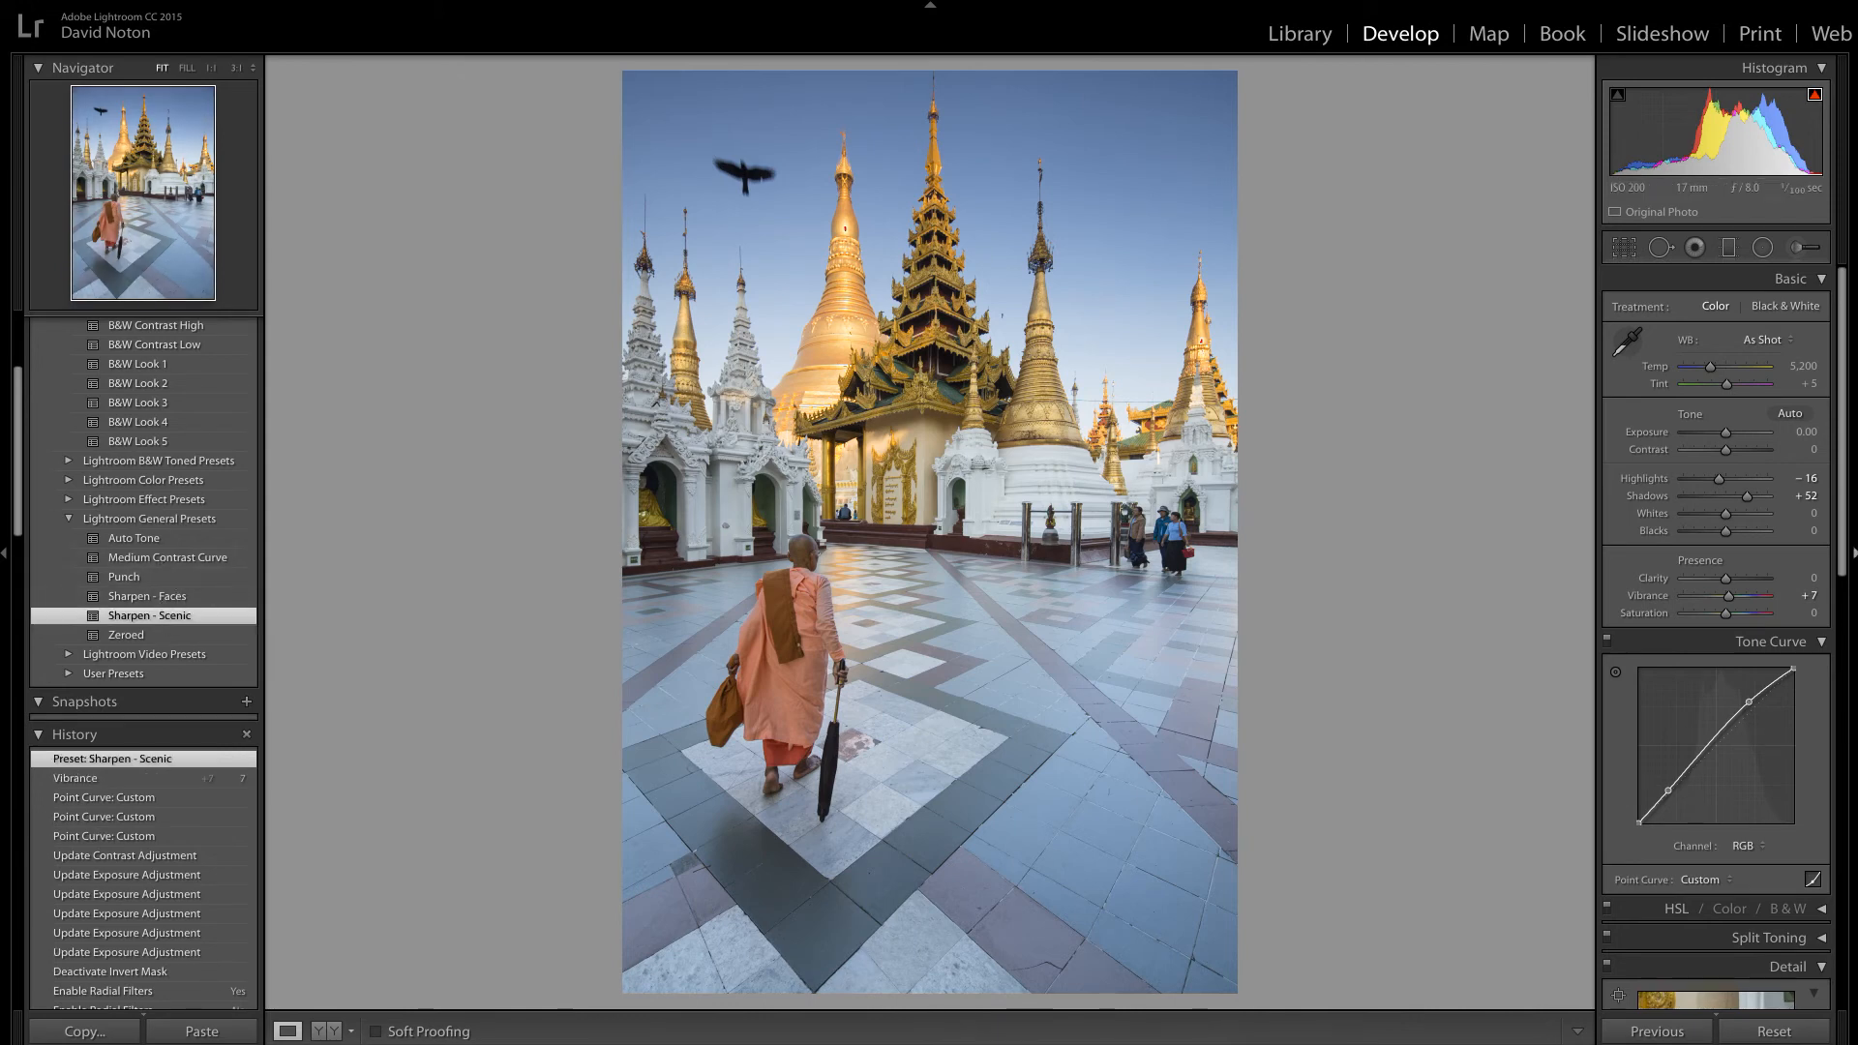
drag(1843, 518, 1843, 744)
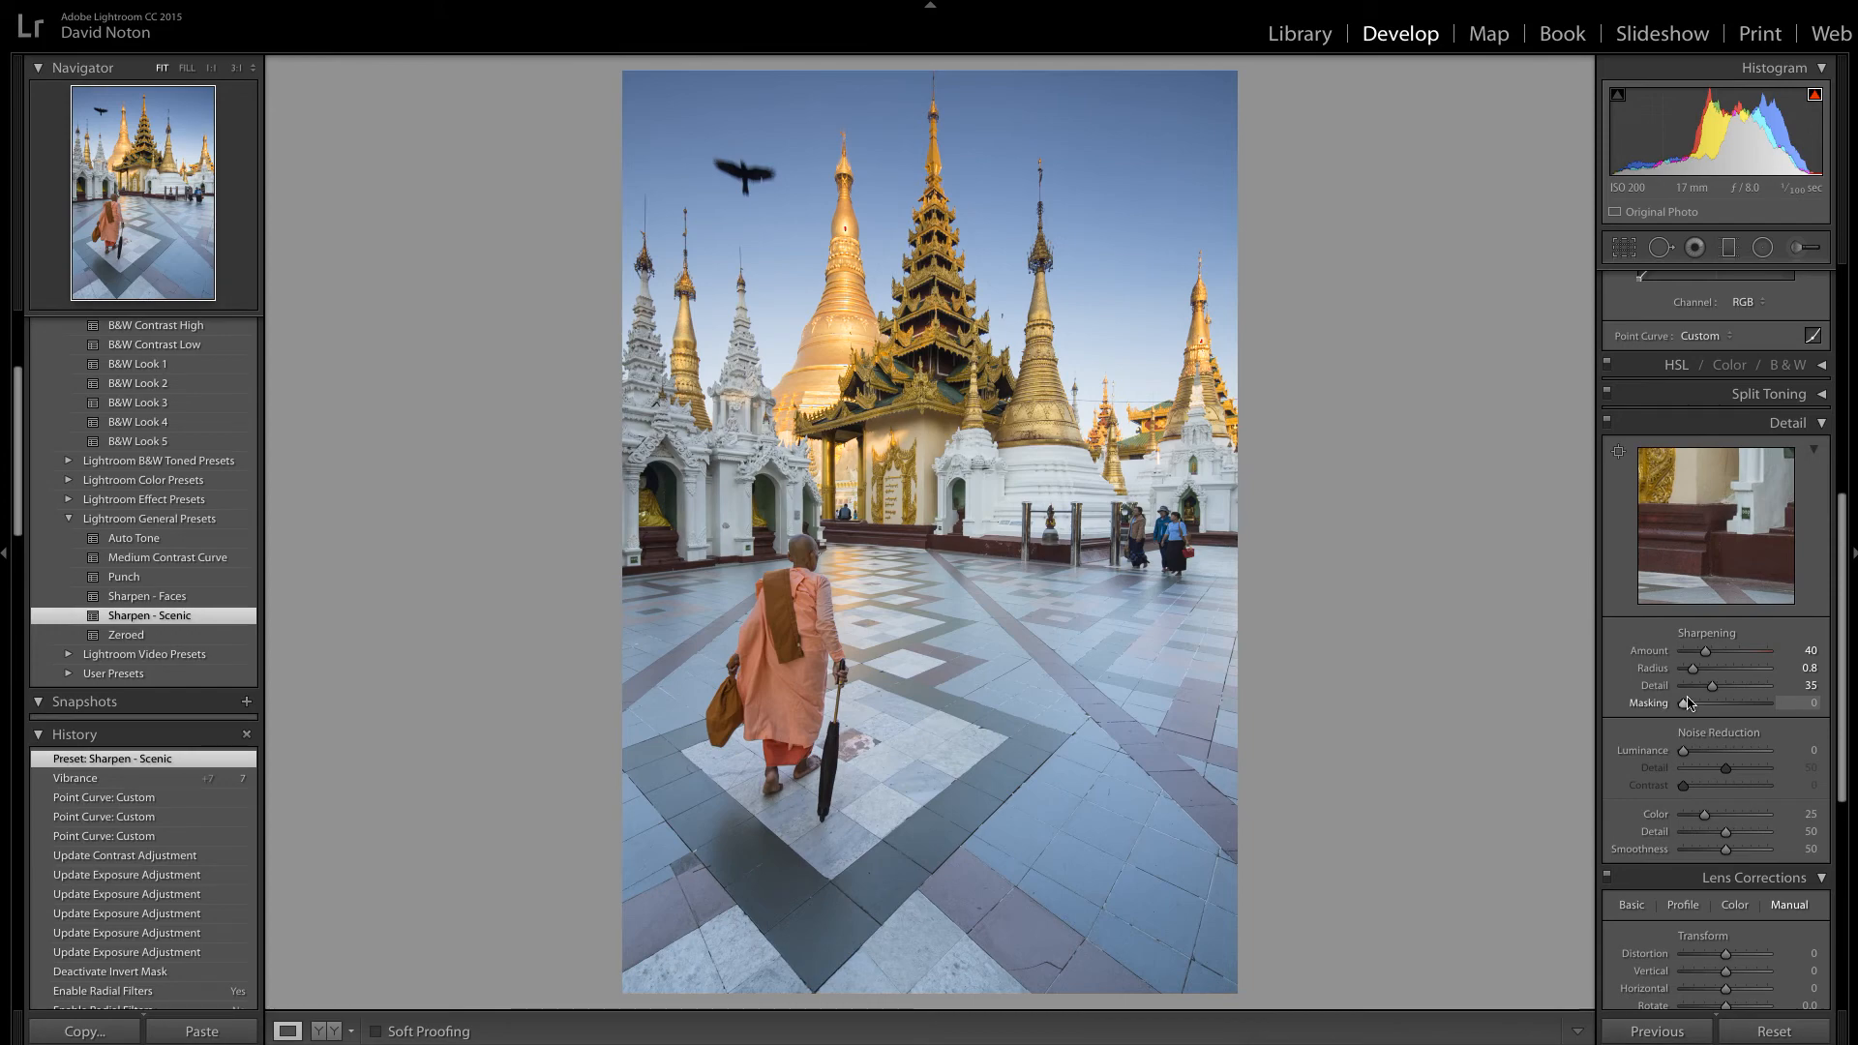
key(alt)
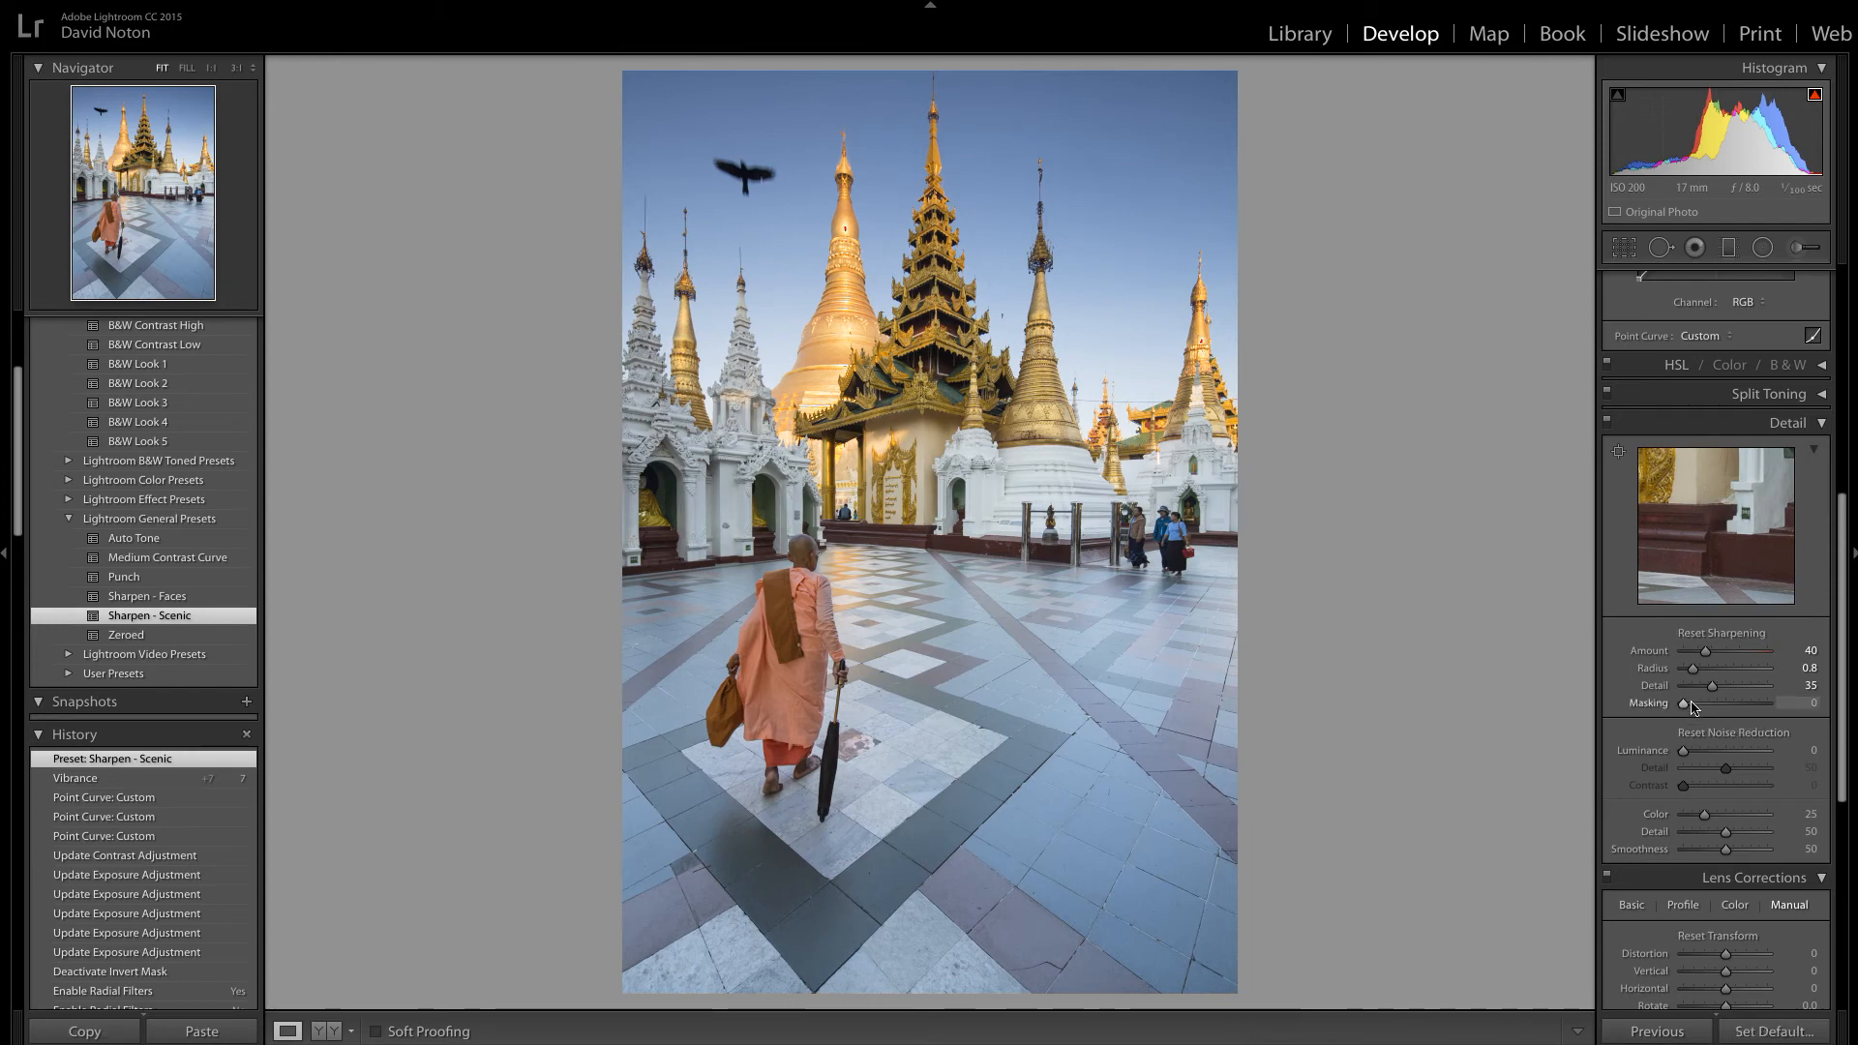
drag(1685, 704, 1693, 713)
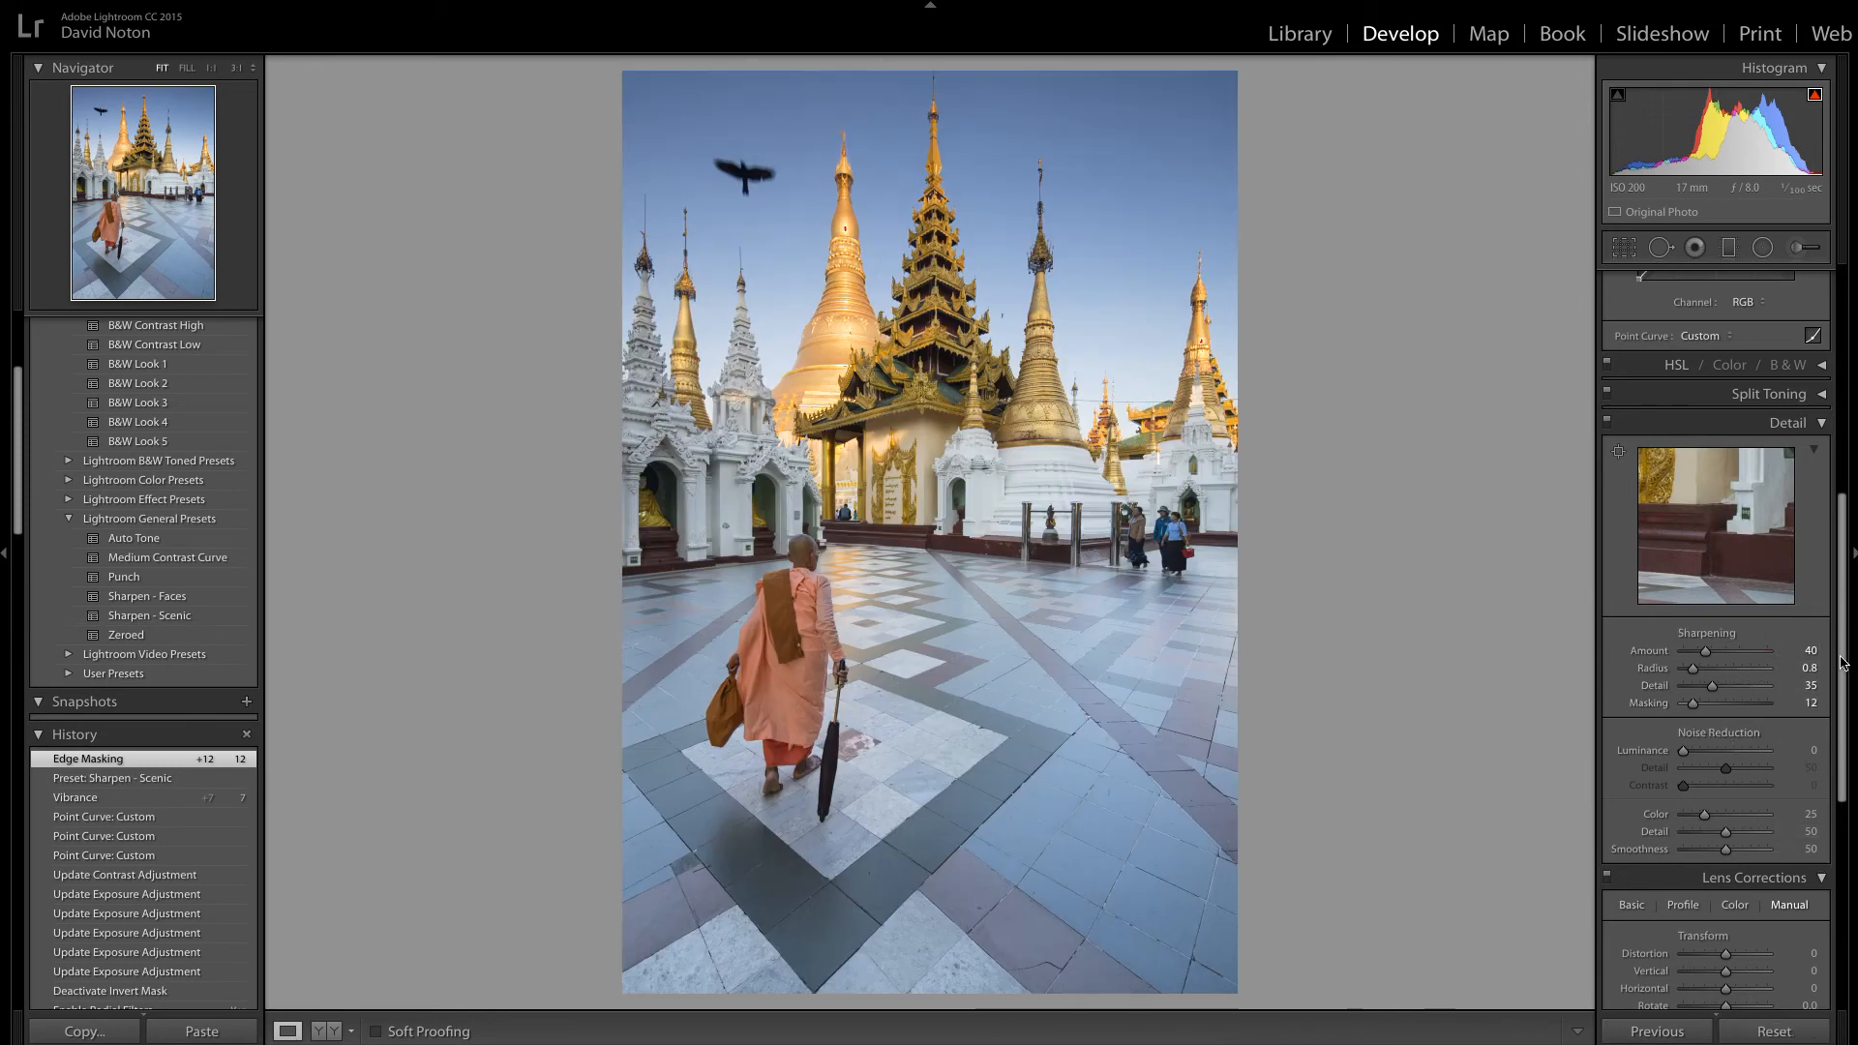
Step: Compare the original and edited photo side by side in the Before & After view
drag(1842, 663, 1853, 869)
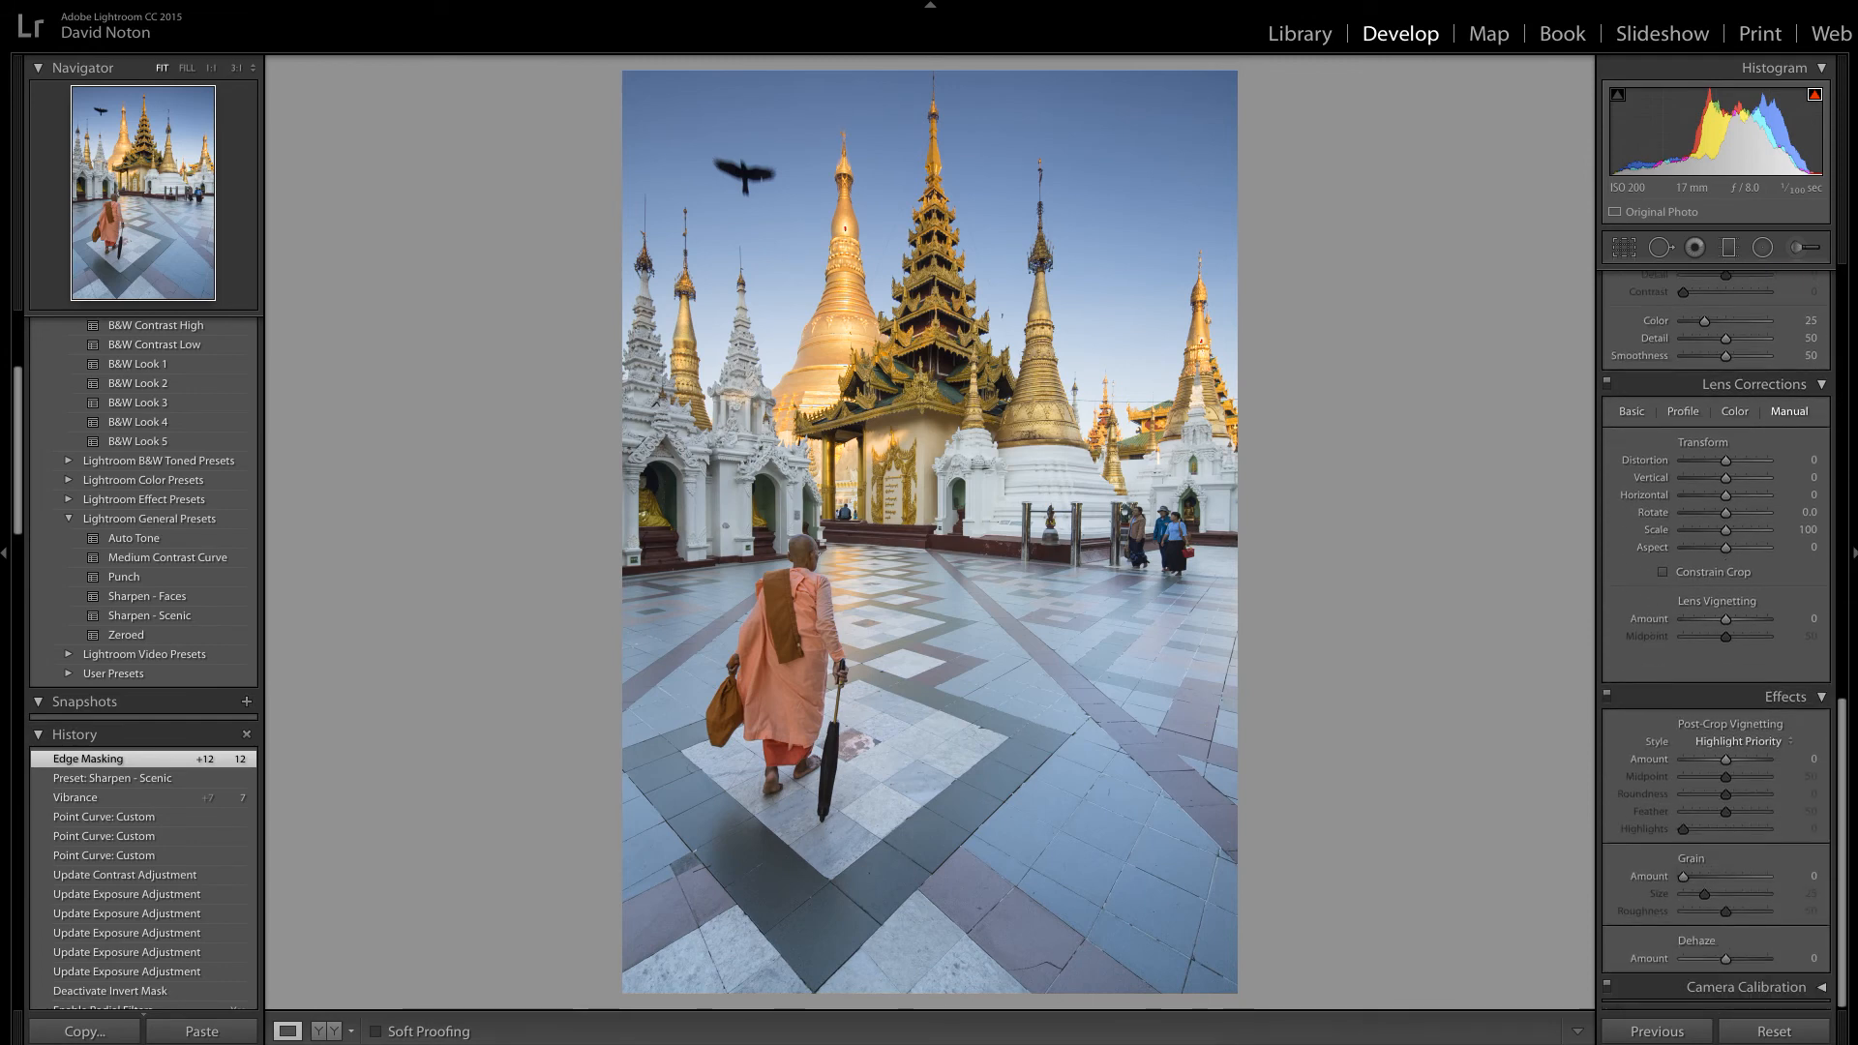
click(333, 1032)
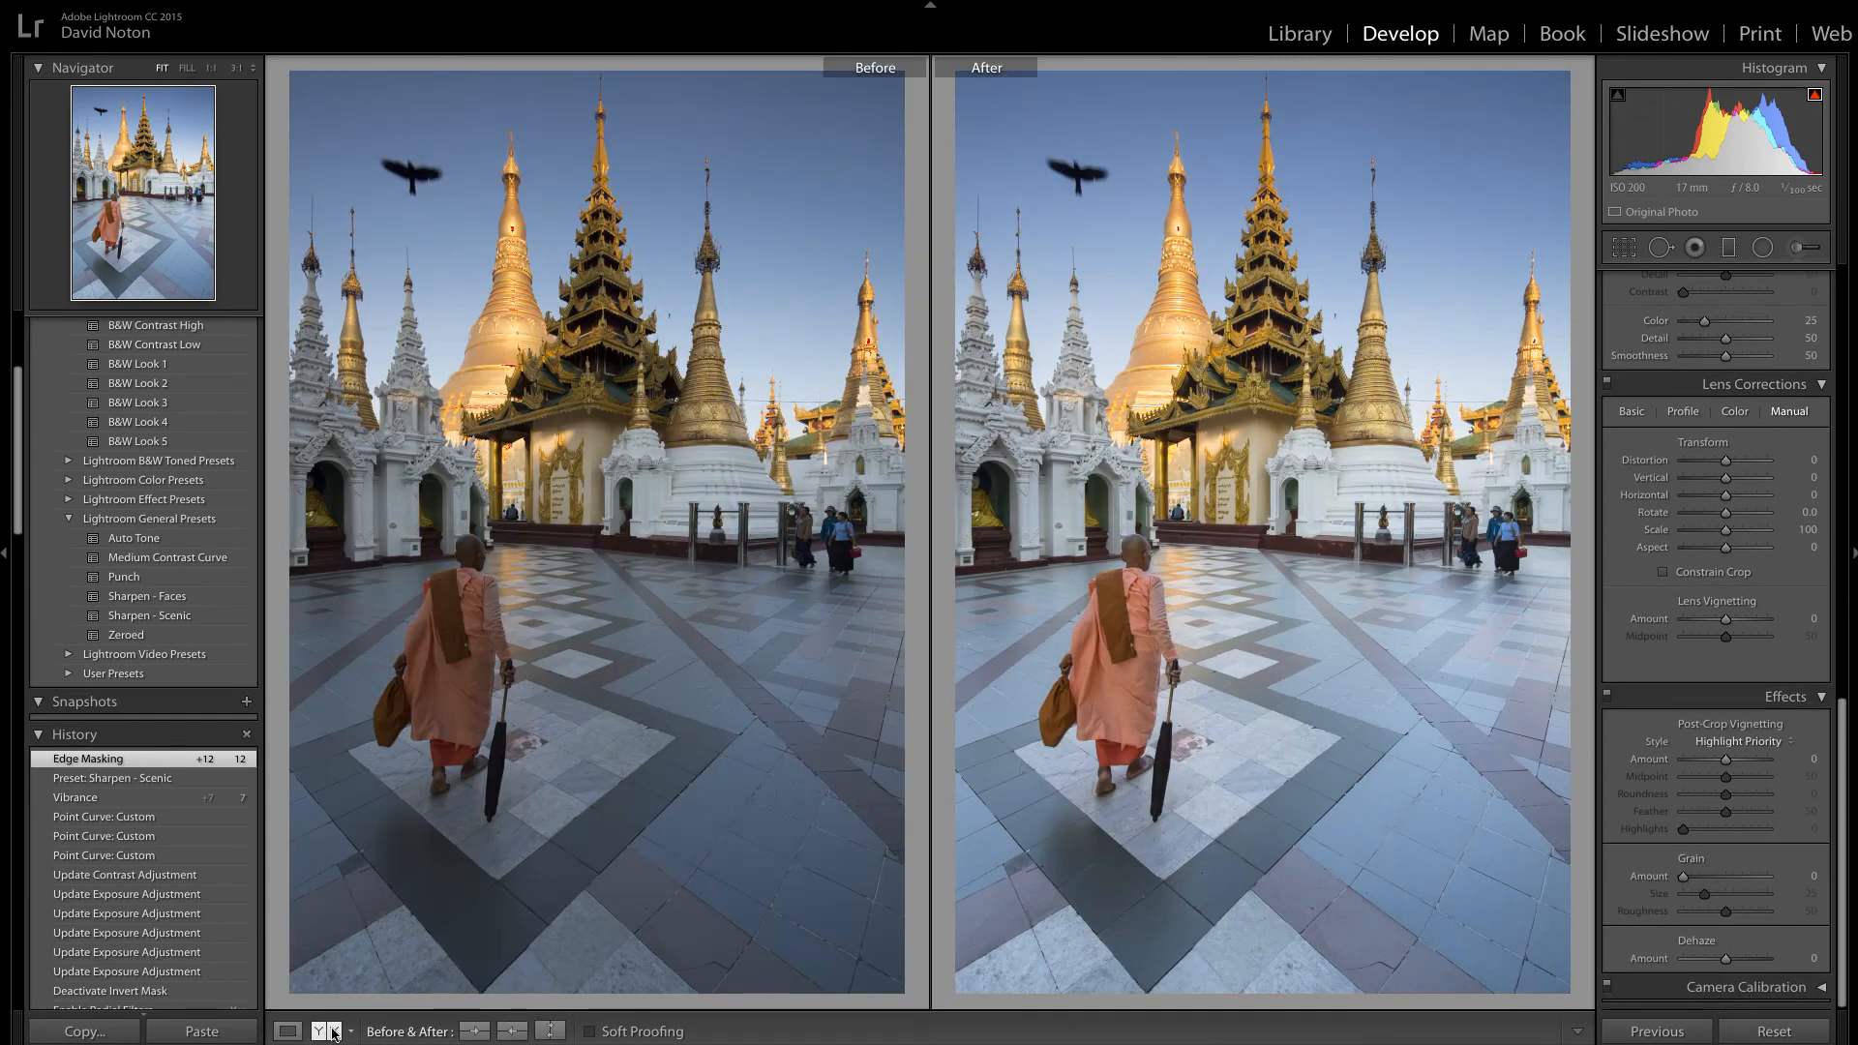